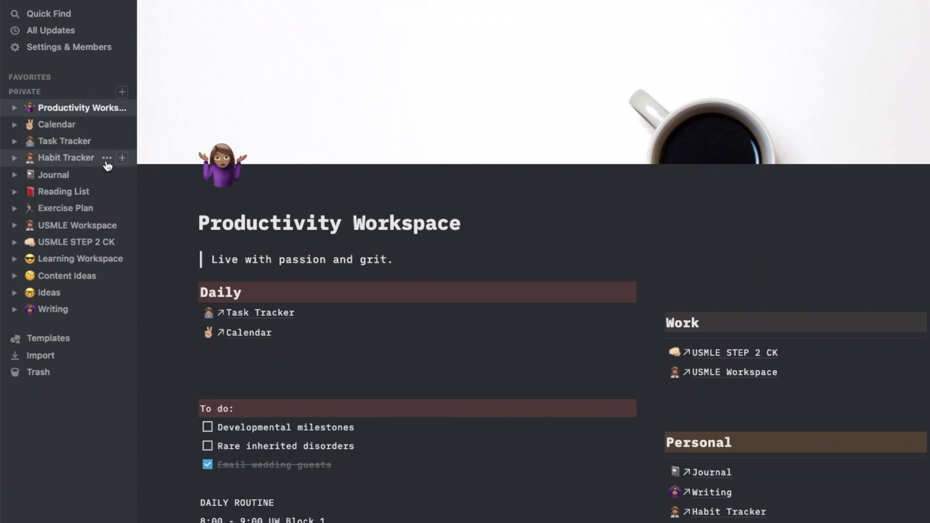
Open the USMLE Workspace page, then open USMLE STEP 2 CK and view its subject and self-assessment lists.
click(59, 225)
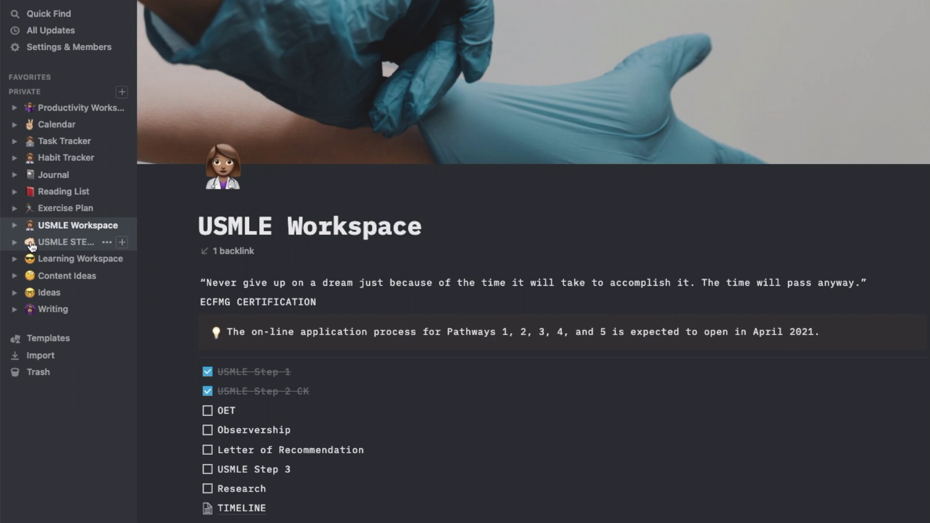
click(76, 243)
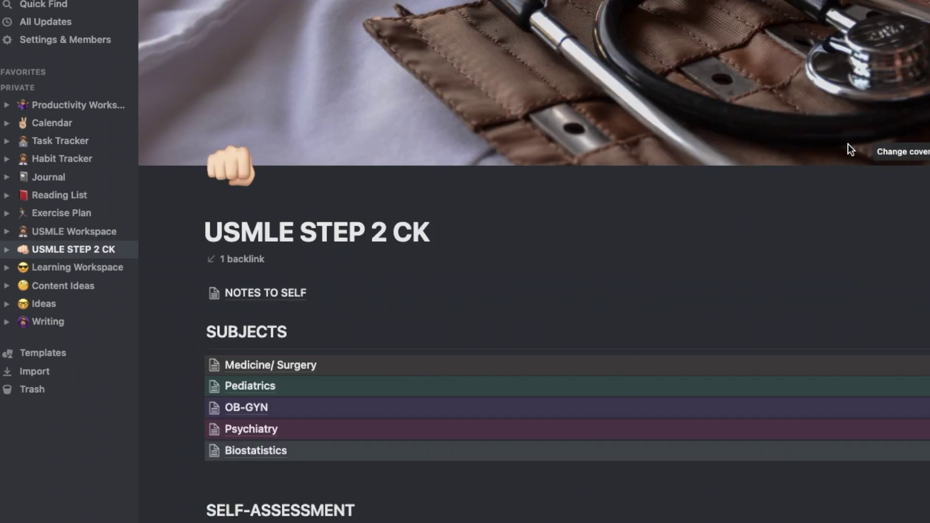
scroll(829, 287, down, 3)
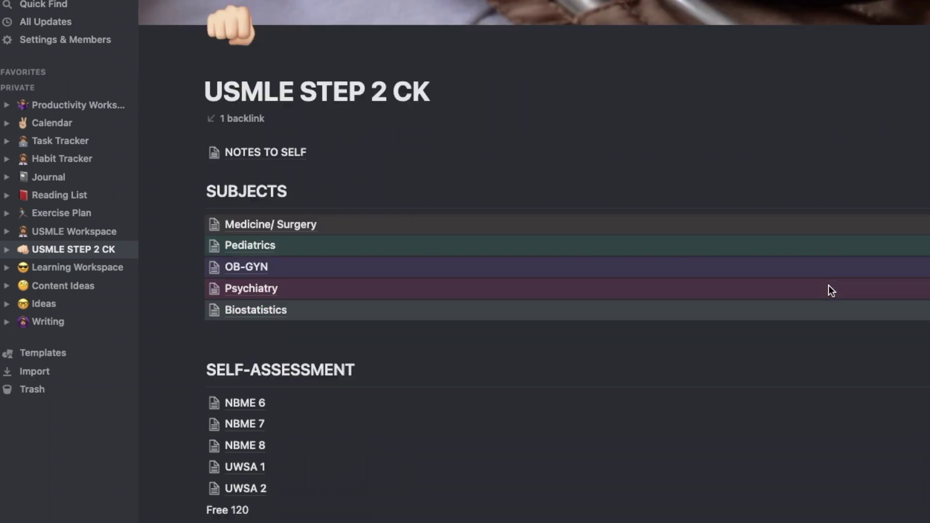
scroll(831, 289, up, 4)
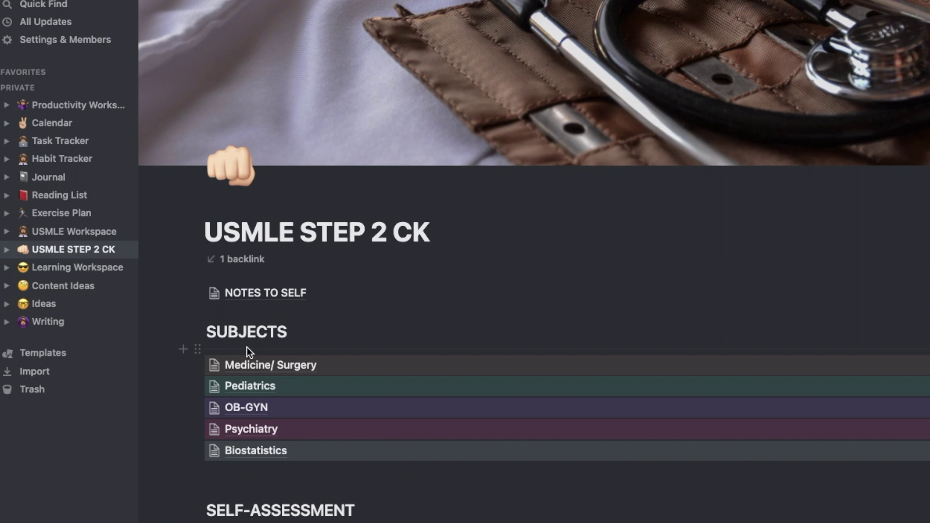
Open the Hema - Onco page within the Medicine/ Surgery subject and look over its case table.
click(293, 371)
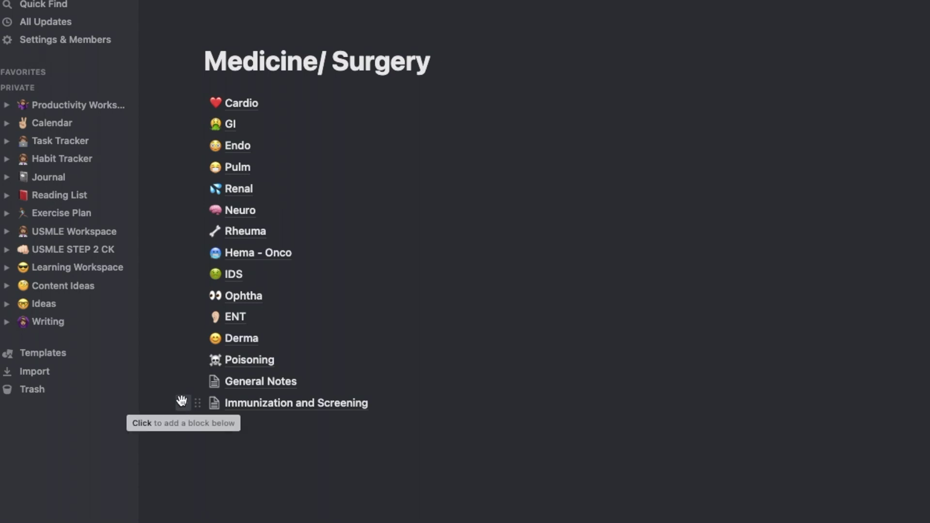
click(250, 251)
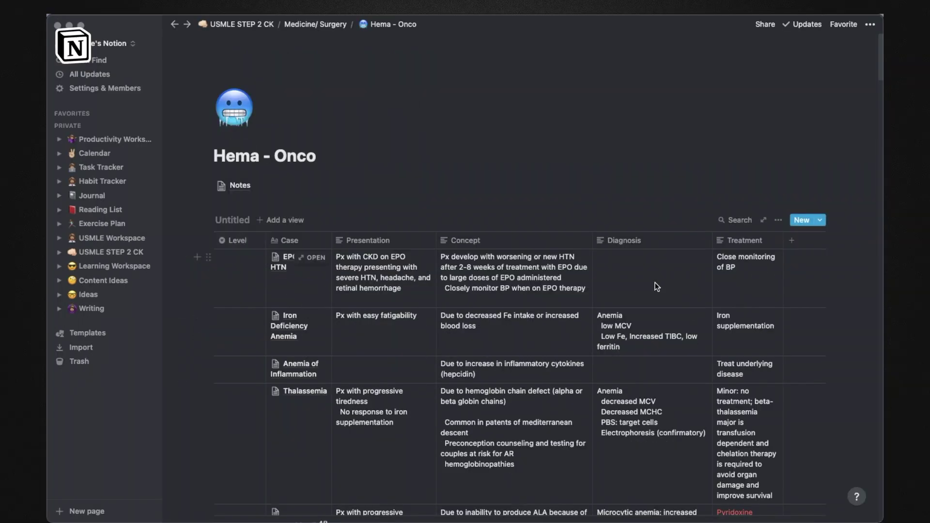
scroll(655, 285, down, 6)
scroll(655, 283, up, 6)
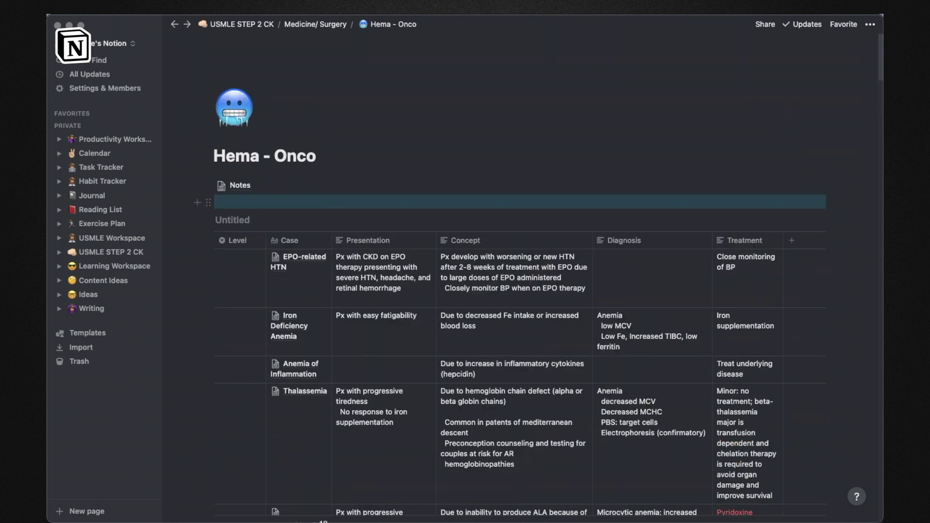
Insert an inline table below the Notes link on the Hema - Onco page, and delete that new table.
click(197, 203)
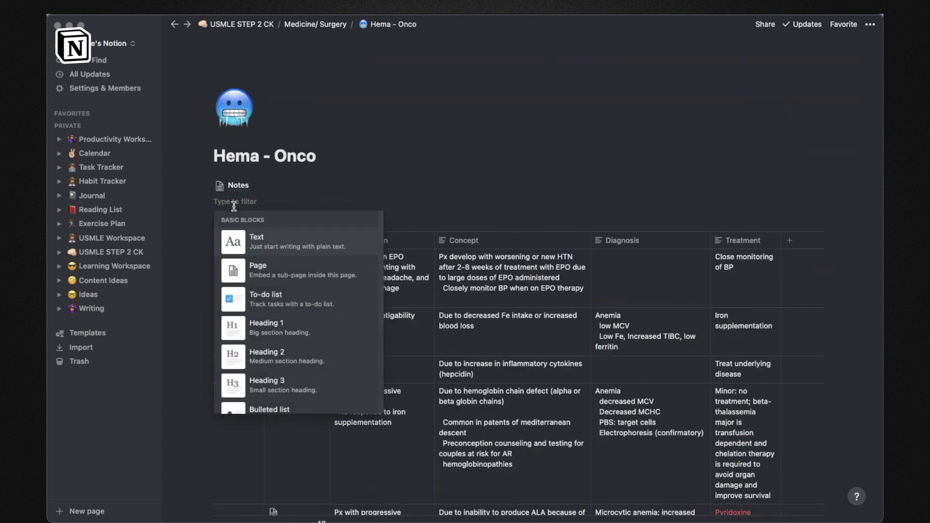
text(ta)
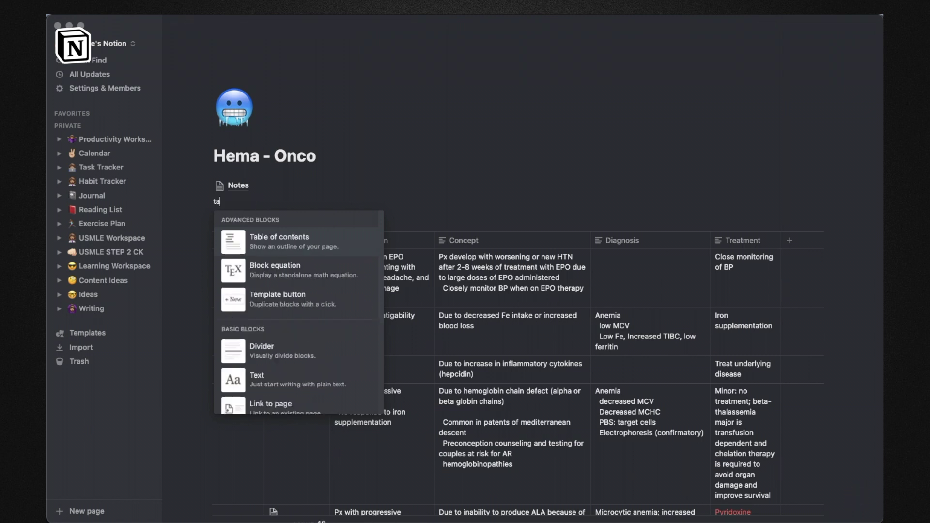
text(ble)
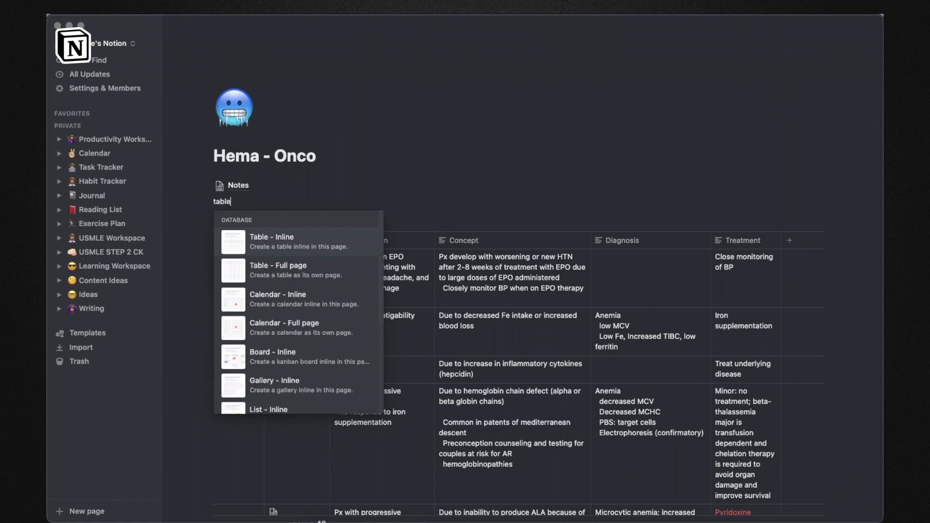
click(275, 244)
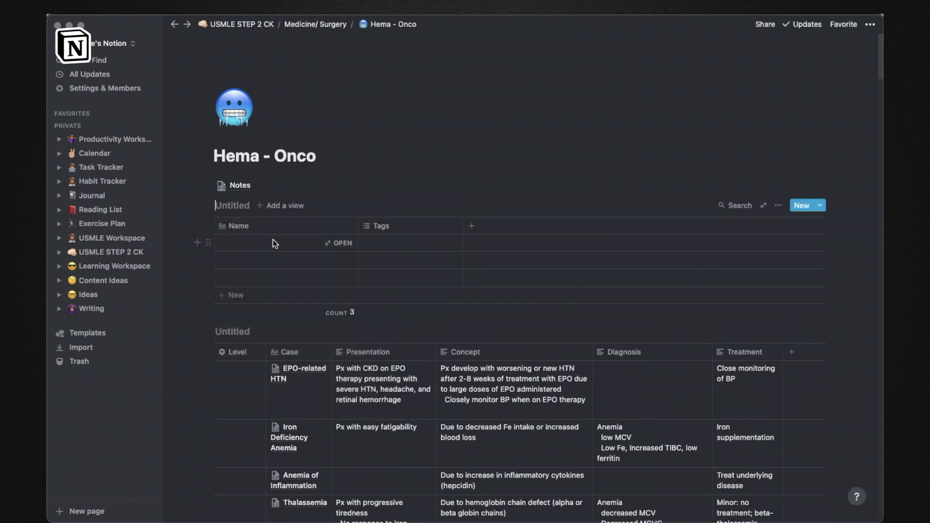
click(208, 207)
click(173, 170)
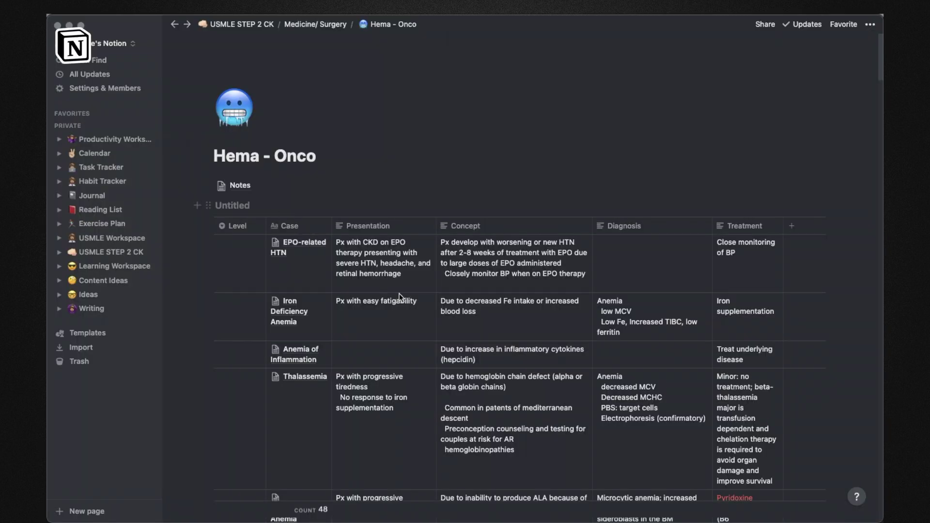
Examine the Hema - Onco case table from the anemia cases through the leukemia and NHL rows, including presentation, concept, diagnosis and treatment.
scroll(472, 368, down, 5)
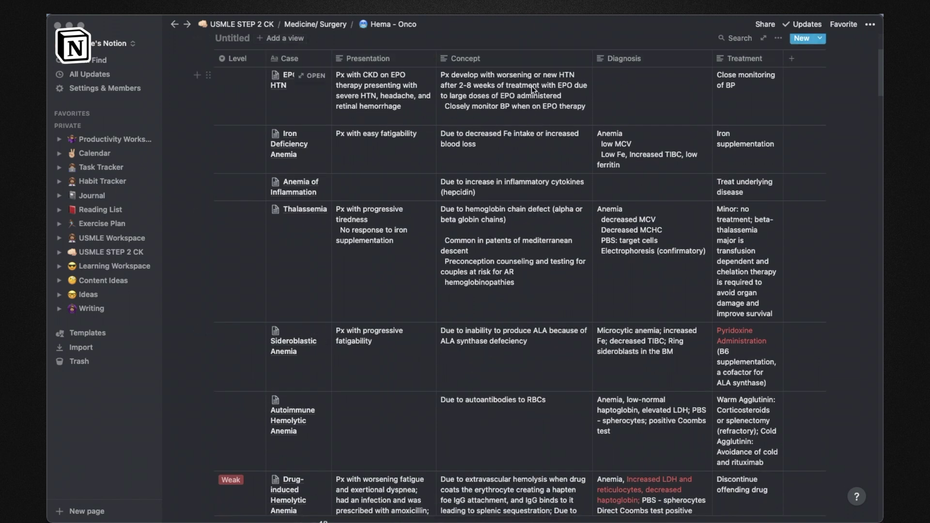
scroll(545, 287, down, 5)
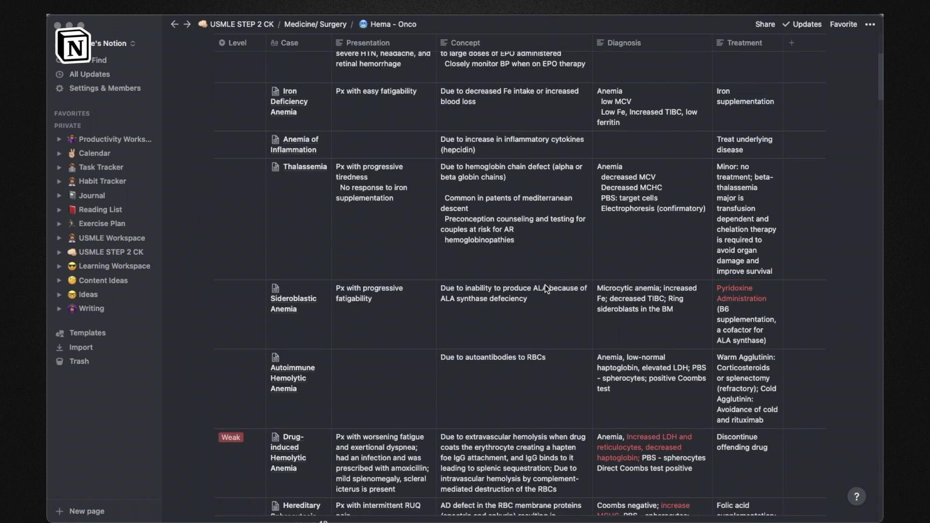
scroll(545, 288, down, 5)
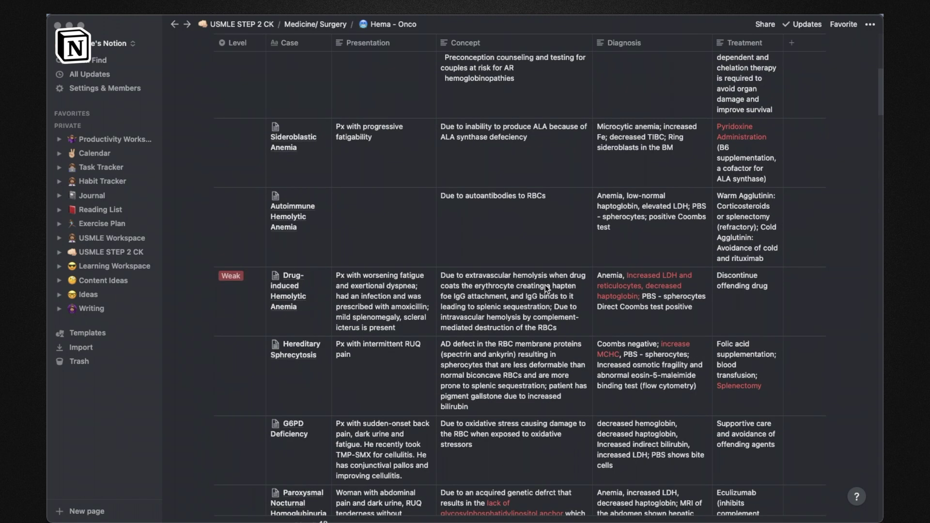
scroll(545, 286, down, 4)
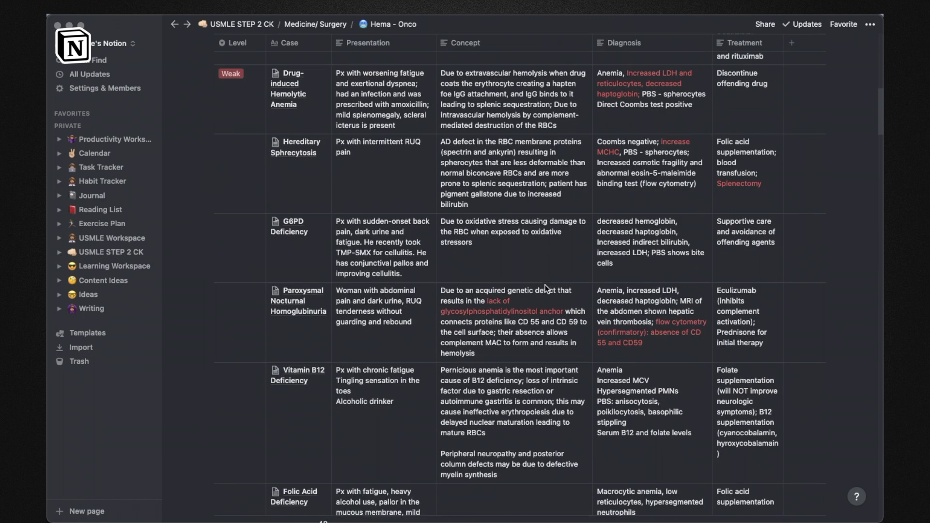
scroll(545, 285, down, 10)
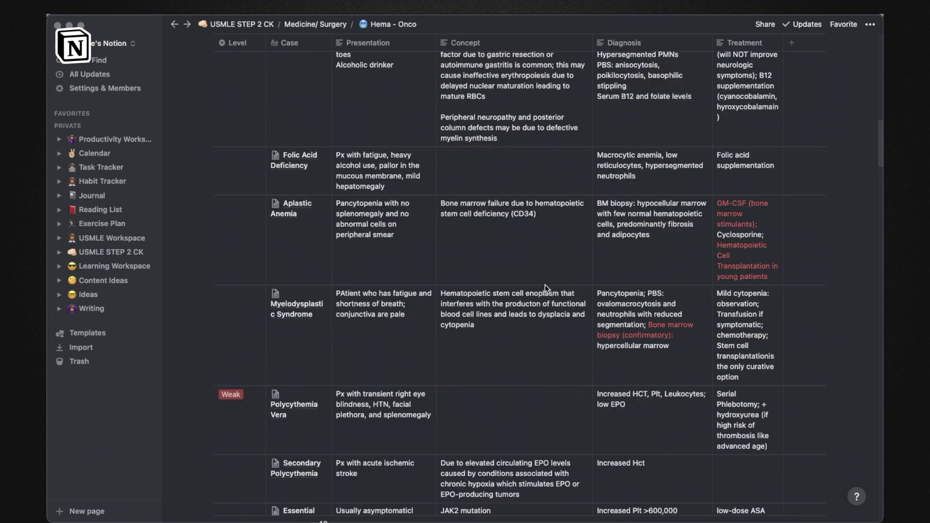
scroll(545, 286, down, 12)
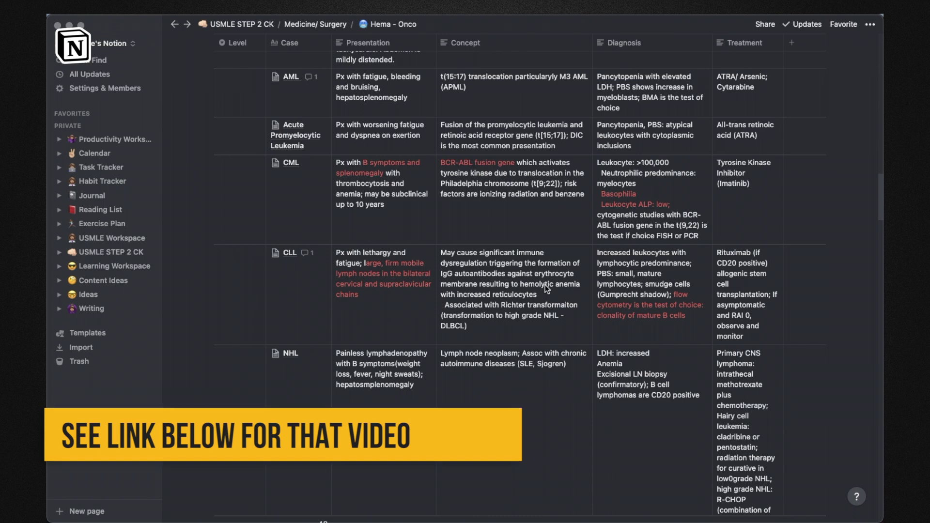
scroll(545, 289, down, 1)
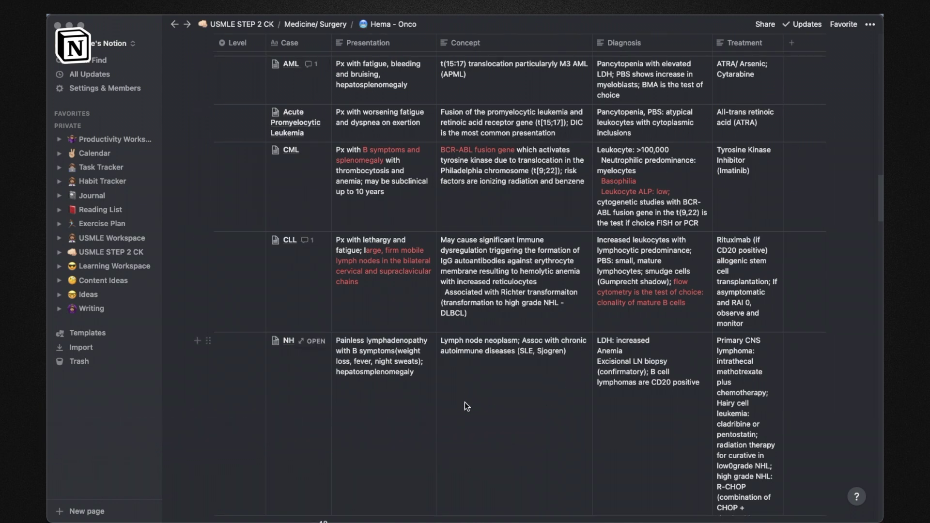
scroll(464, 403, up, 2)
scroll(464, 403, down, 2)
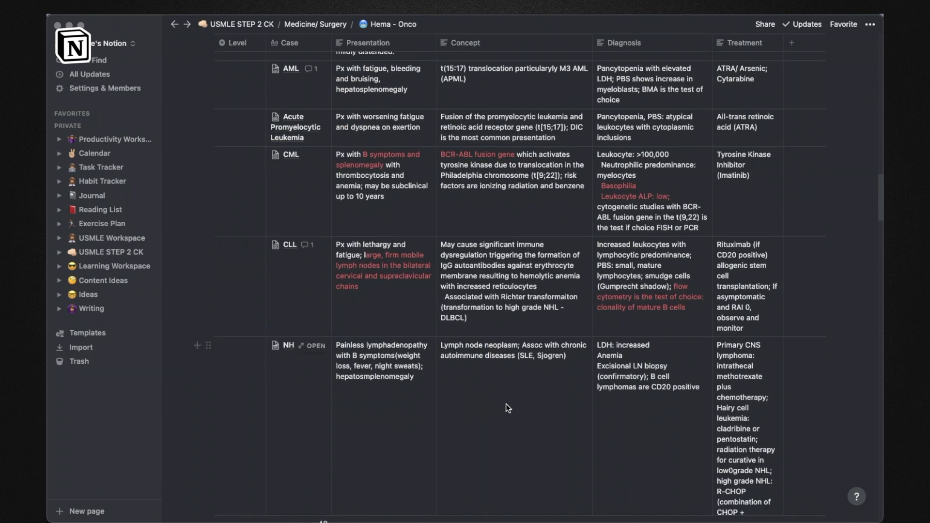
scroll(506, 403, up, 4)
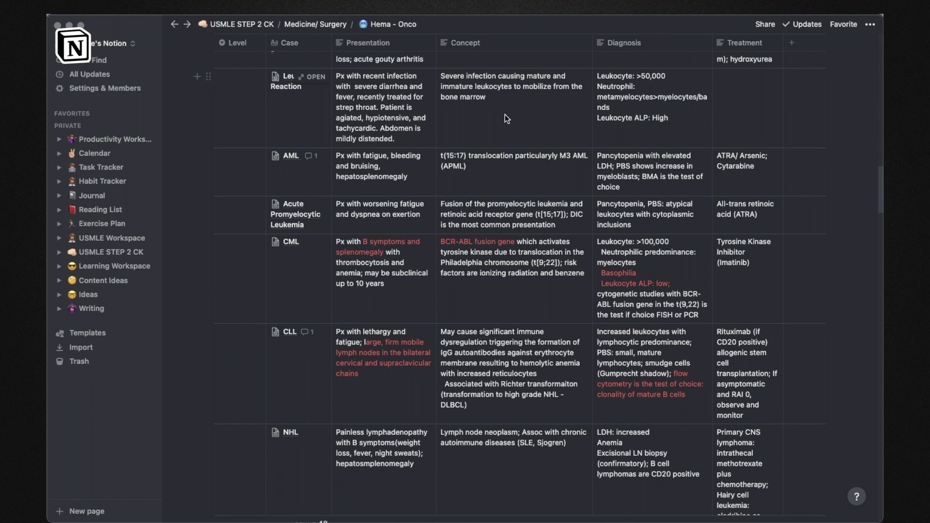
scroll(523, 170, down, 2)
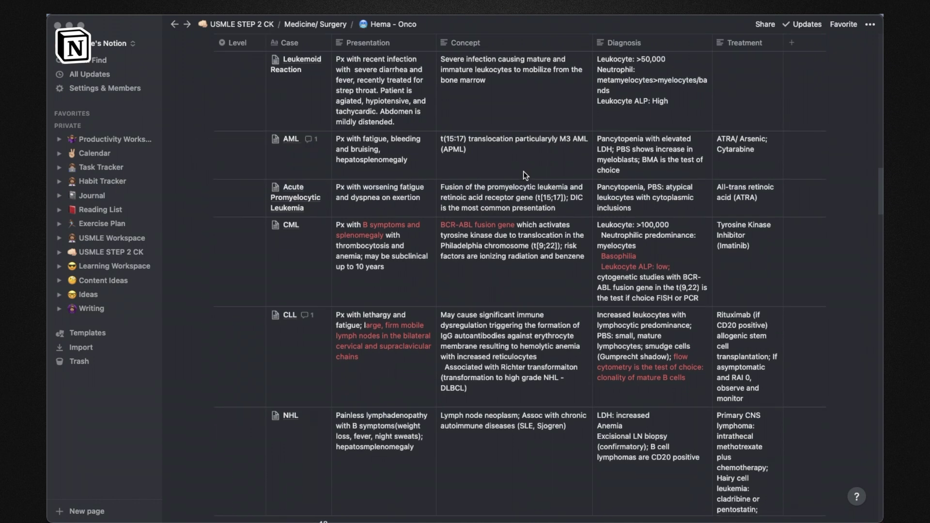
scroll(523, 171, down, 1)
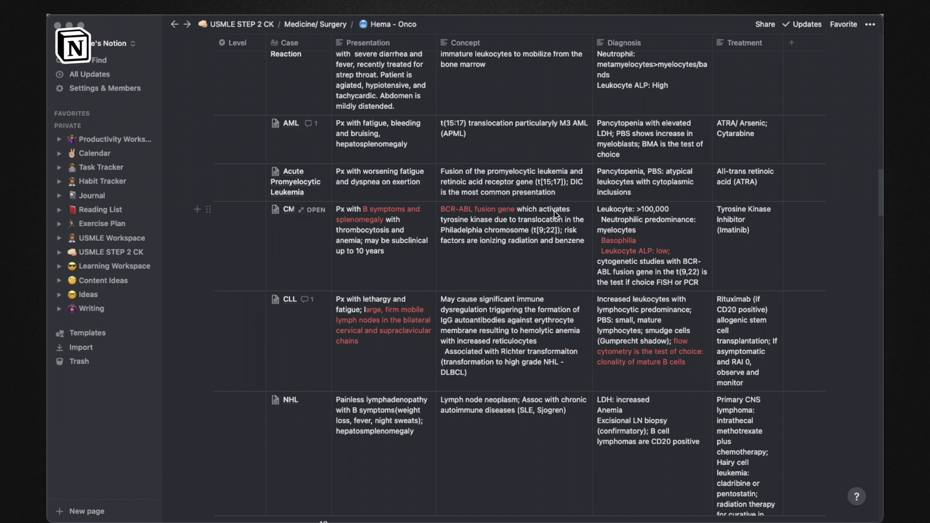
Highlight the risk factors text in the Concept cell of the CML row, and clear the selection.
click(564, 230)
click(543, 252)
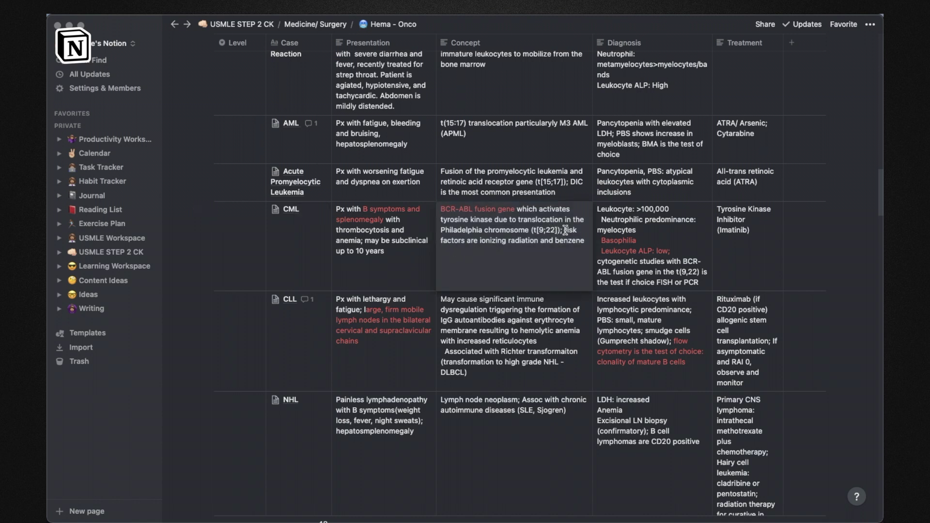
drag(564, 230, 584, 239)
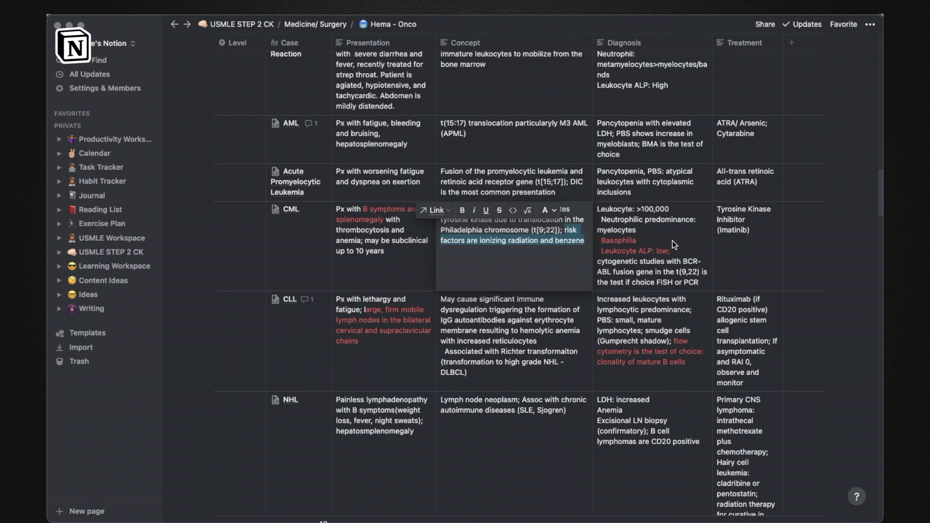
click(568, 280)
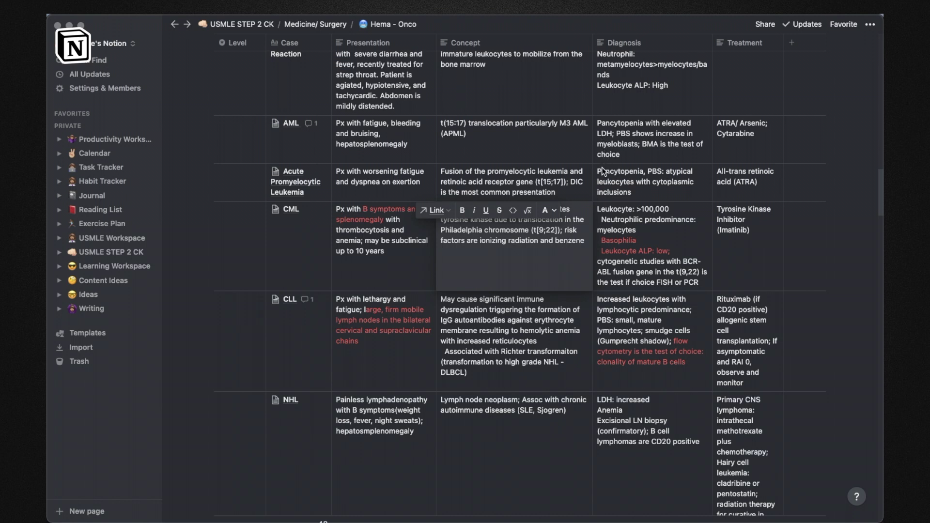
Highlight the PBS finding in the Diagnosis cell of the Acute Promyelocytic Leukemia row, and leave the cell unedited.
click(655, 175)
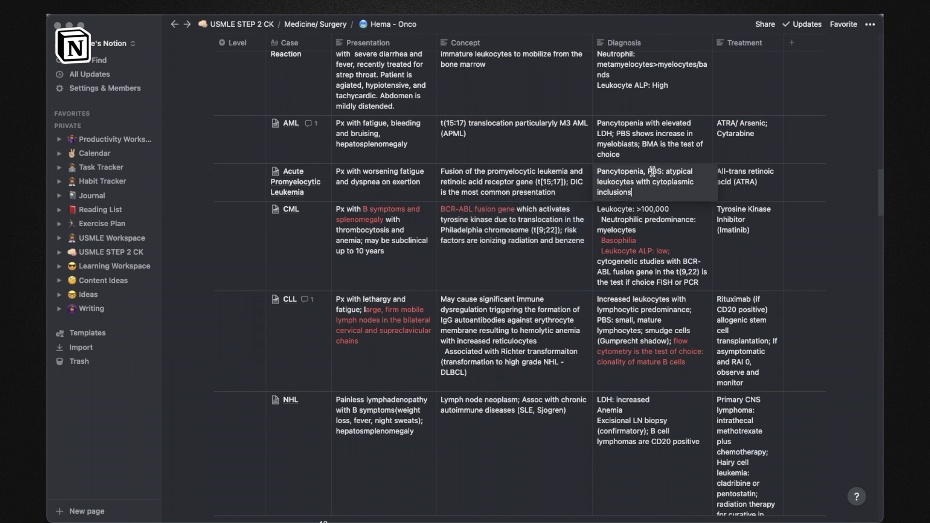
drag(648, 171, 655, 202)
key(Escape)
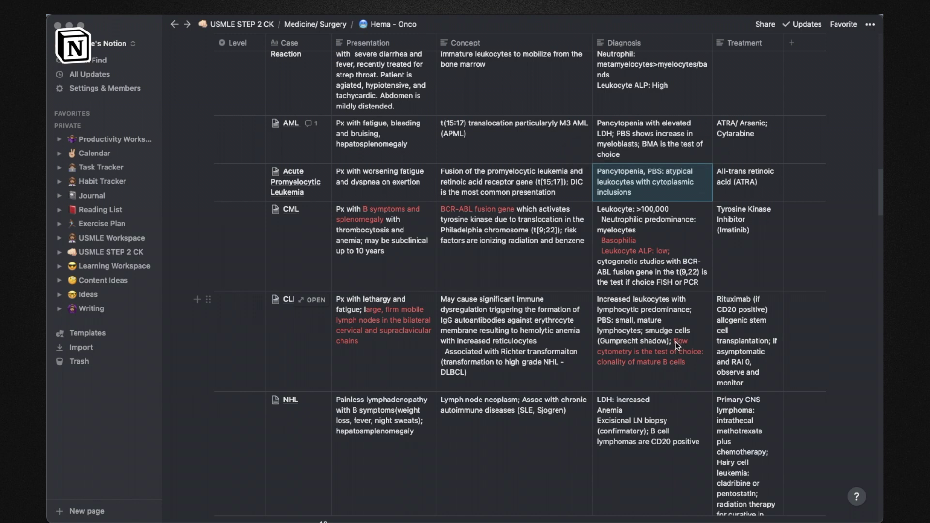
Highlight the red flow cytometry note in the Diagnosis cell of the CLL row, and close the cell unedited.
click(688, 347)
key(Return)
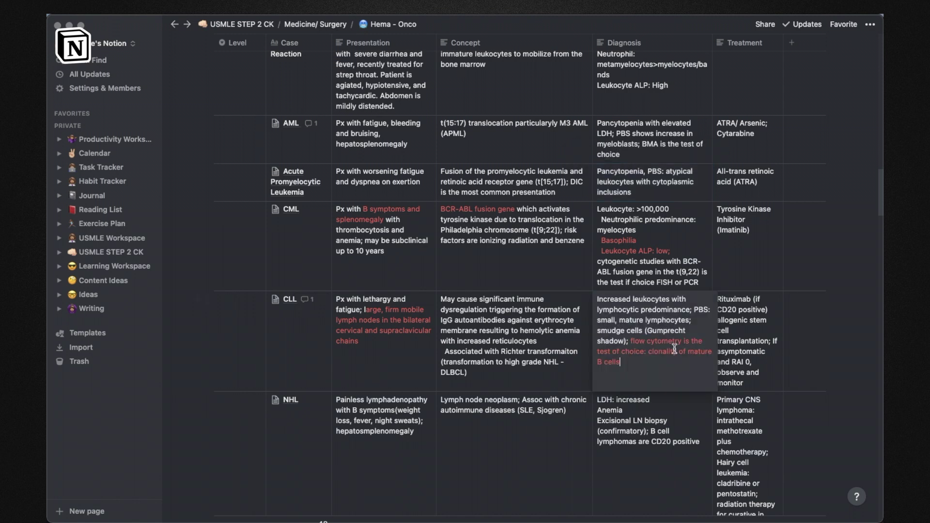
drag(631, 340, 736, 367)
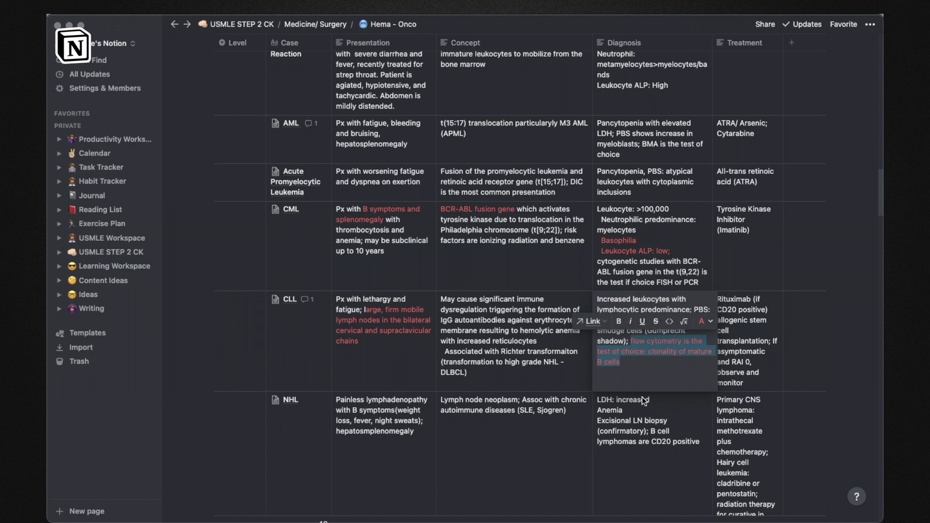
click(694, 386)
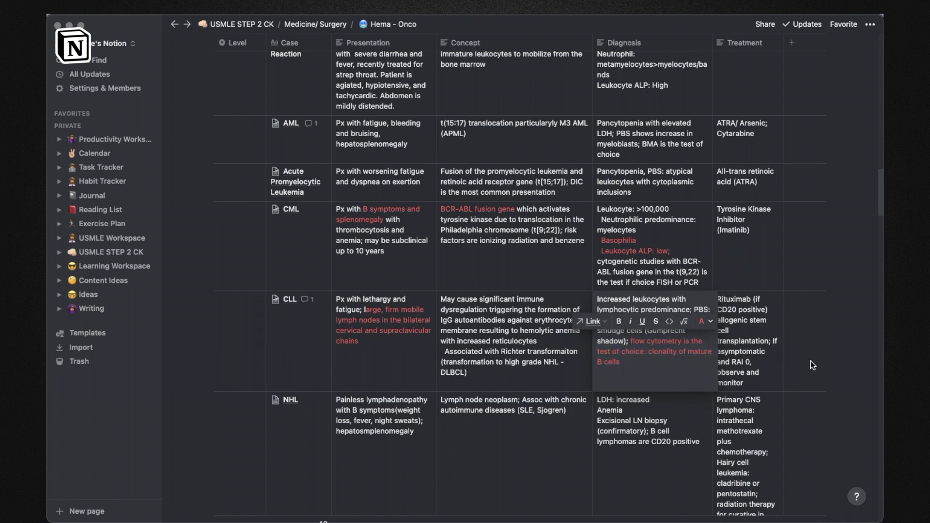
key(Escape)
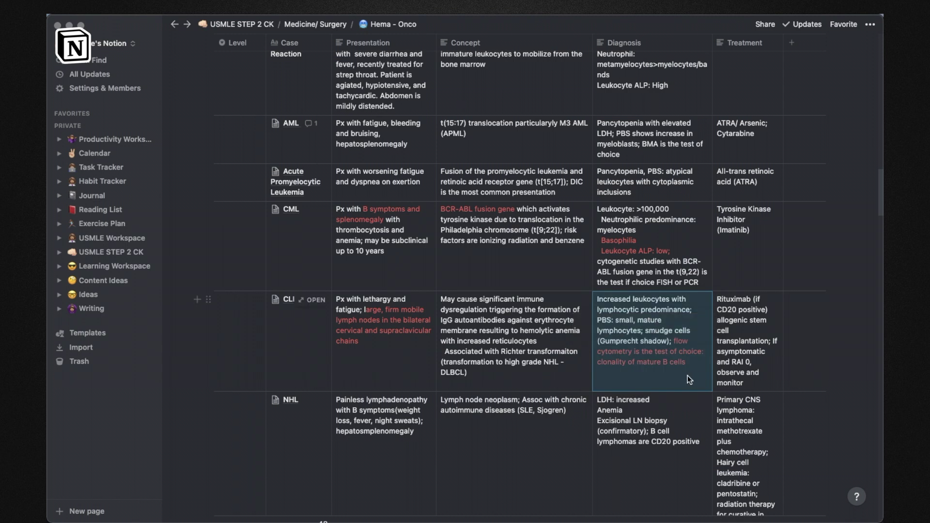
click(688, 376)
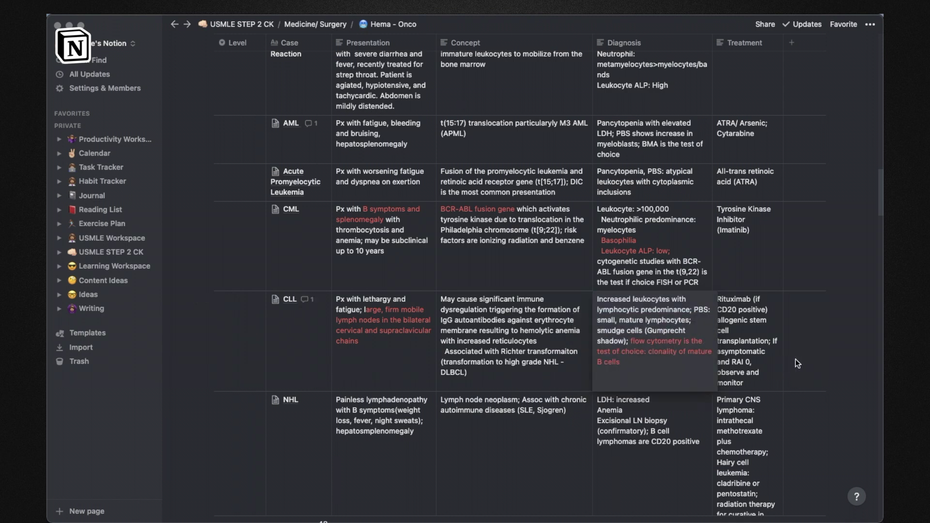
key(Escape)
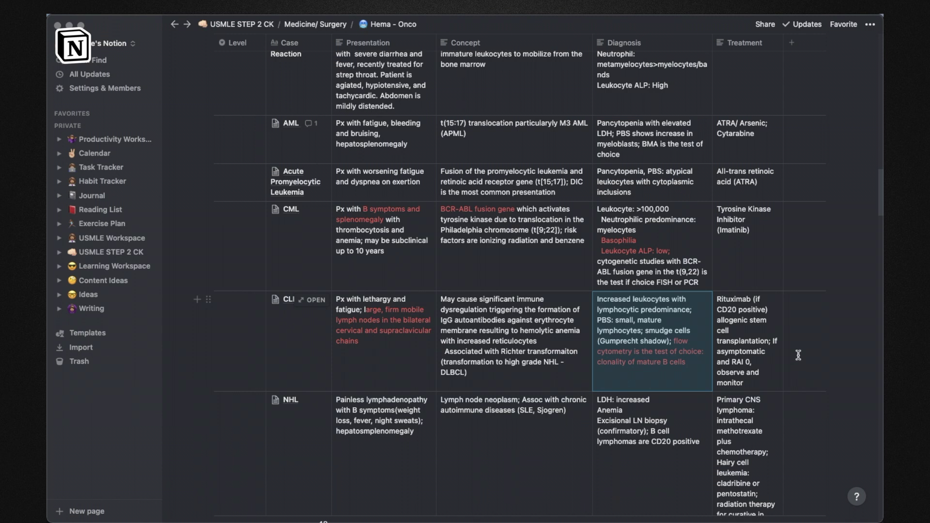
click(798, 354)
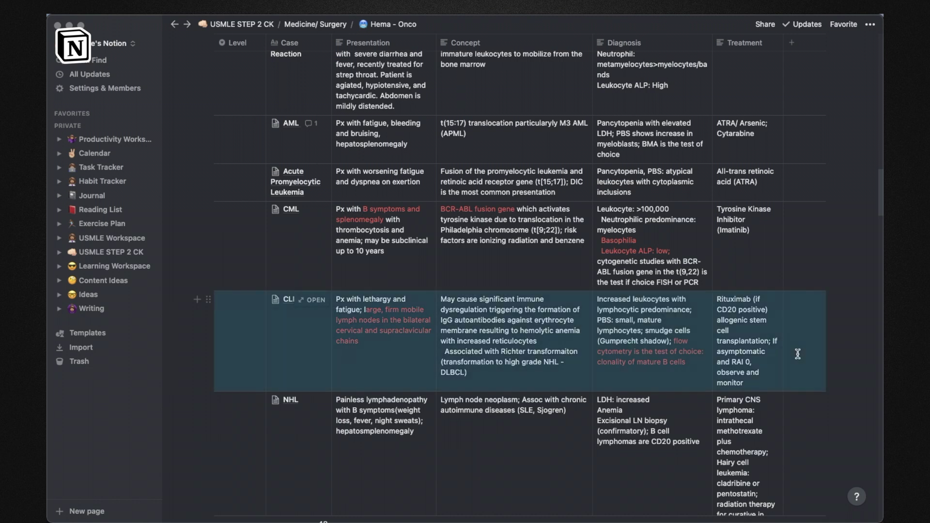
Examine the leukemia and NHL rows of the case table, comparing their presentation, diagnosis and treatment cells.
click(820, 264)
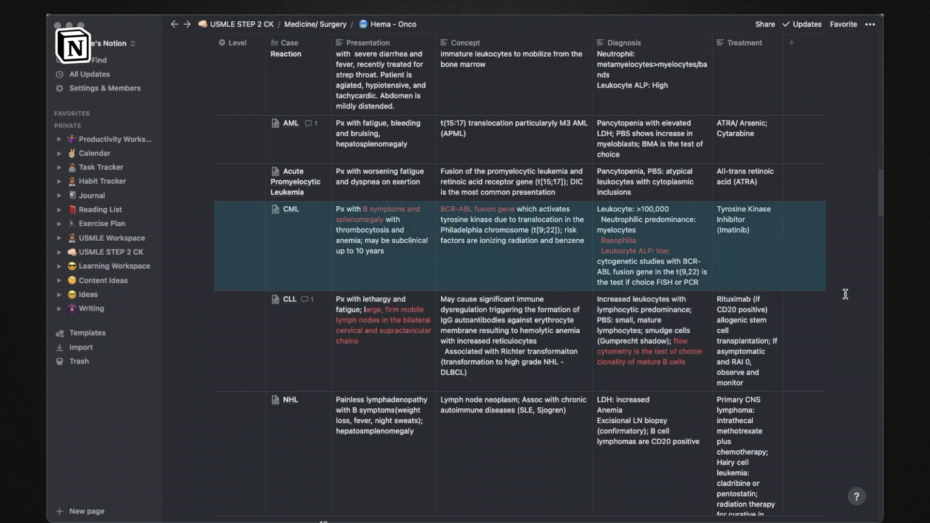
click(864, 296)
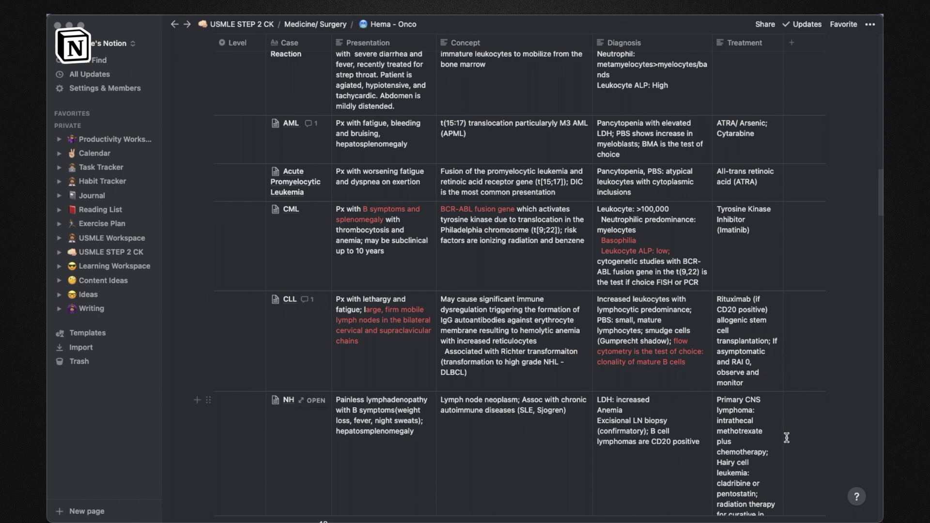
scroll(786, 438, down, 1)
scroll(786, 437, down, 3)
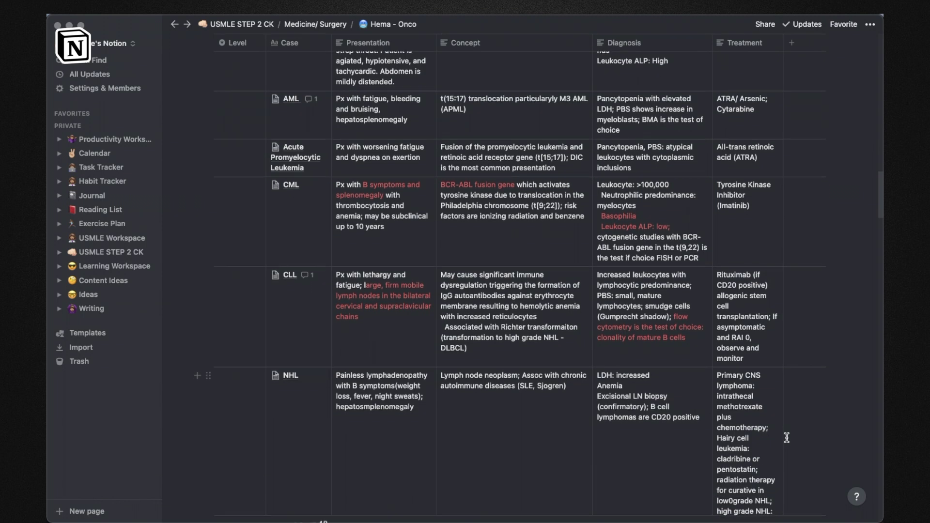
scroll(786, 437, down, 1)
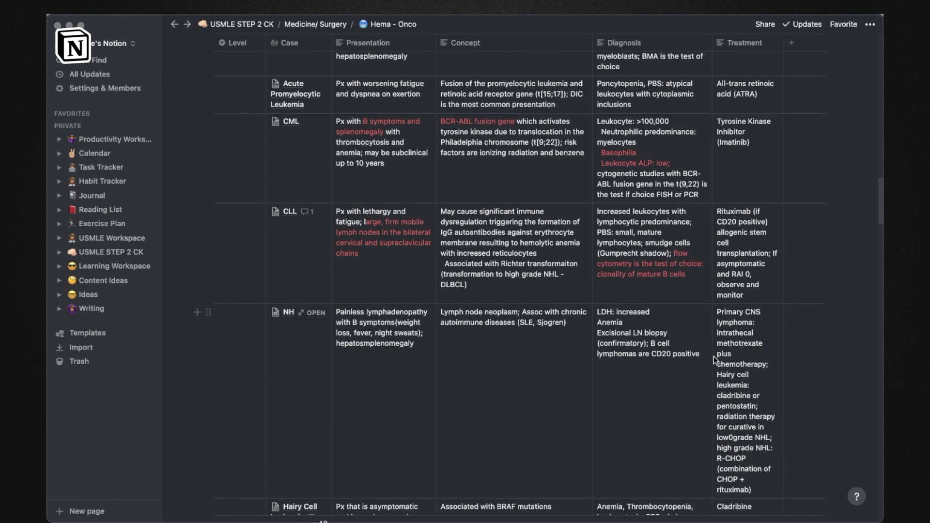
scroll(737, 486, up, 5)
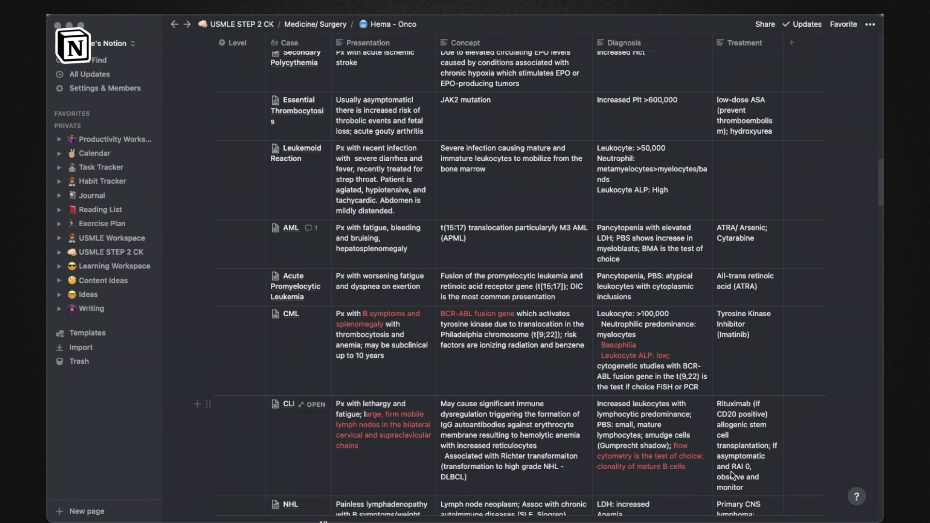
scroll(731, 473, down, 1)
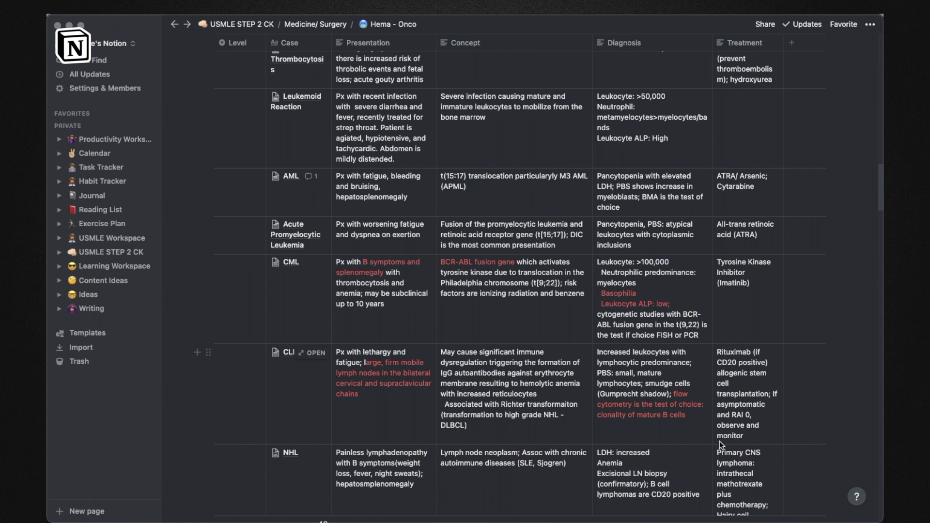
scroll(720, 442, down, 1)
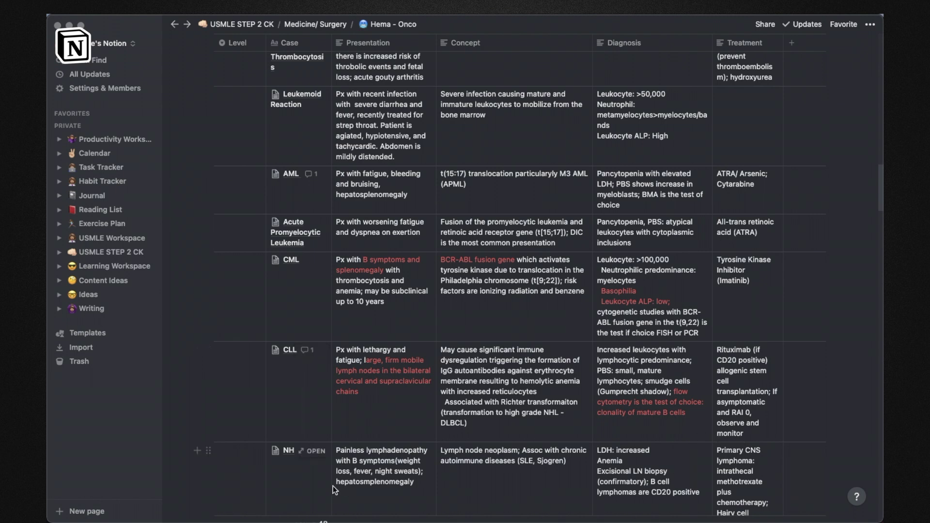
scroll(384, 516, down, 2)
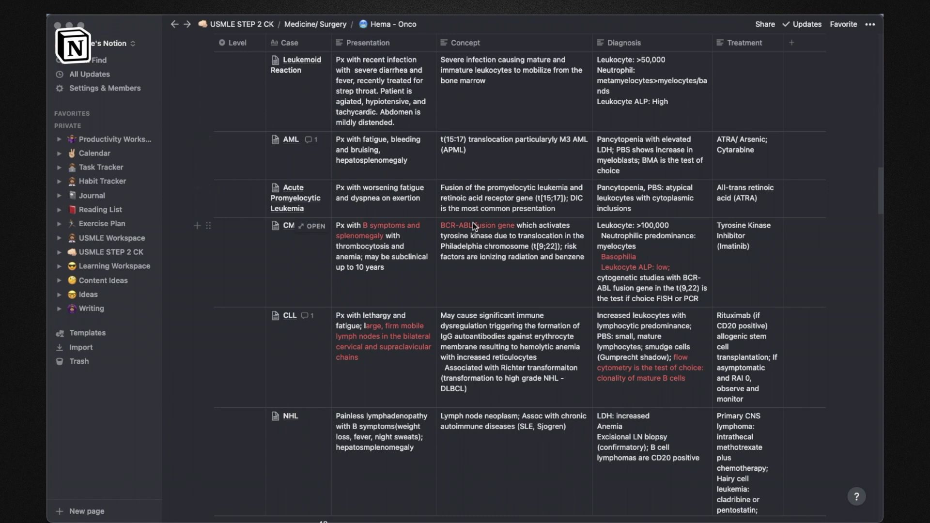
Open the CML case entry and skim its properties, clinical features, evaluation and treatment notes.
click(312, 226)
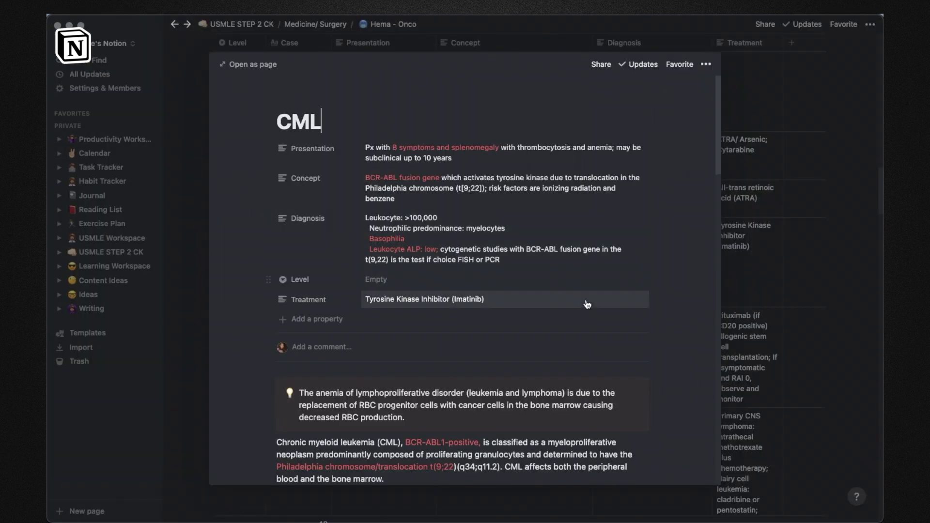
scroll(418, 298, down, 1)
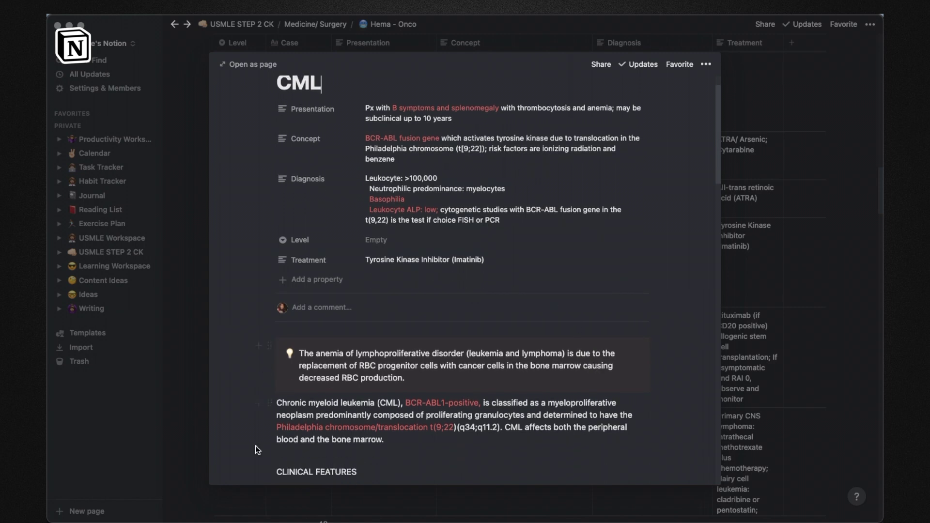
scroll(507, 433, down, 5)
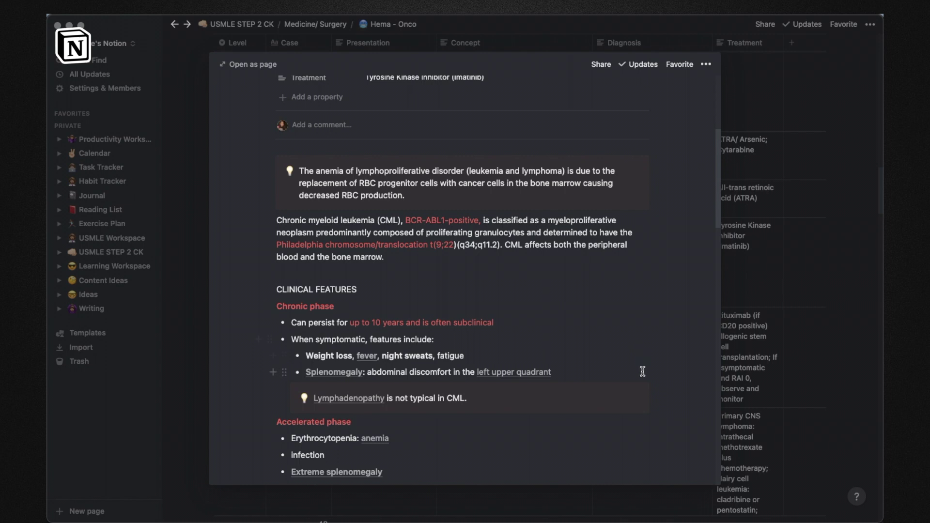
scroll(639, 369, down, 1)
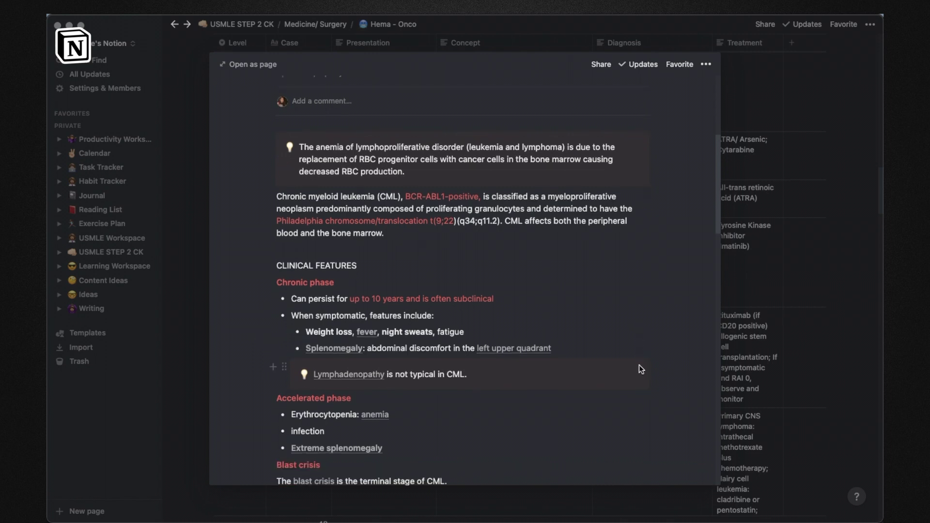
scroll(639, 366, down, 3)
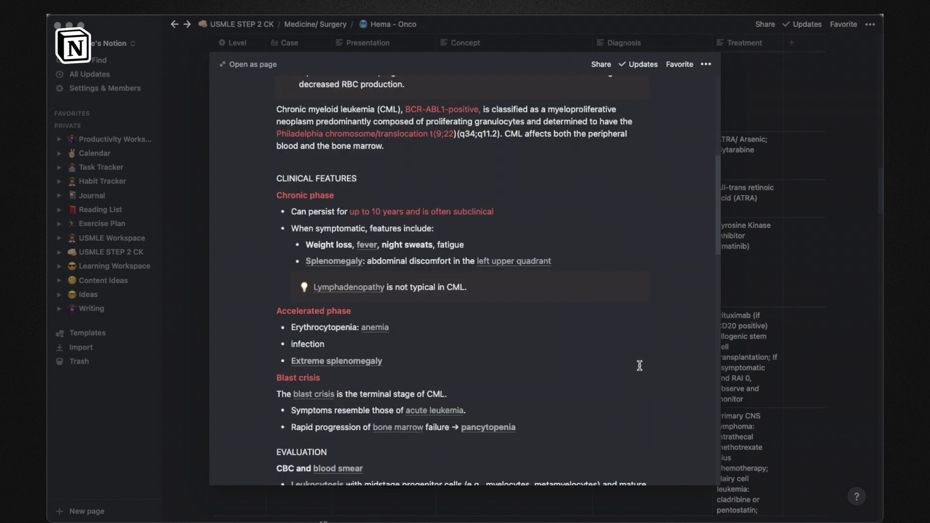
scroll(640, 365, up, 2)
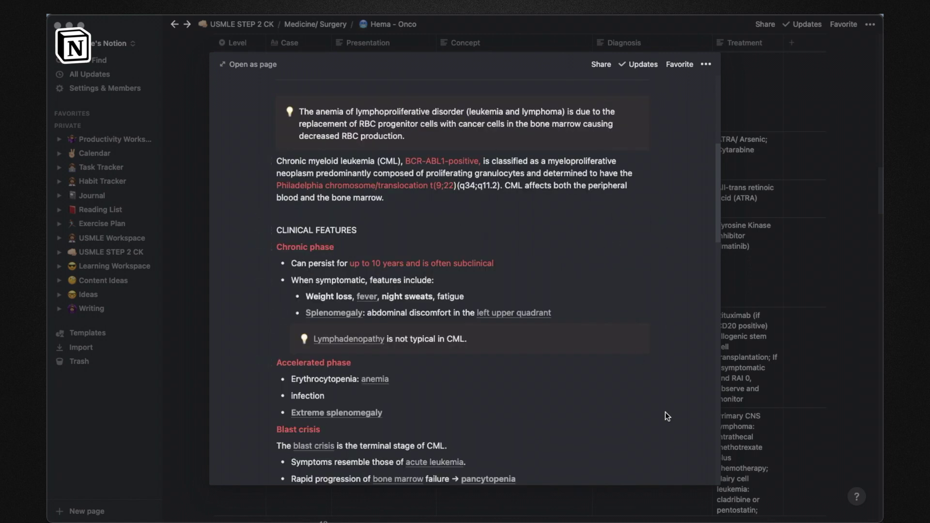
scroll(666, 413, down, 15)
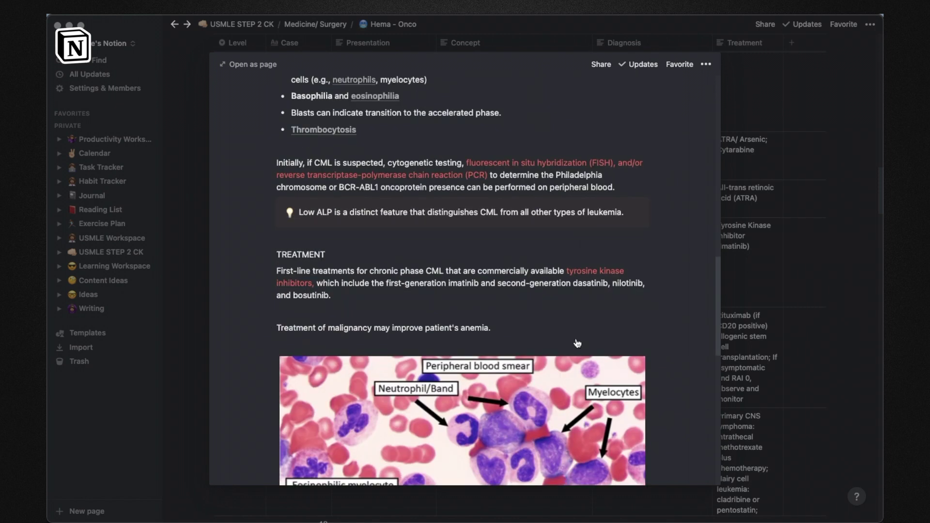
Review the CML page's notes on the chronic phase, accelerated phase, blast crisis, and CBC and blood smear evaluation.
scroll(488, 408, up, 1)
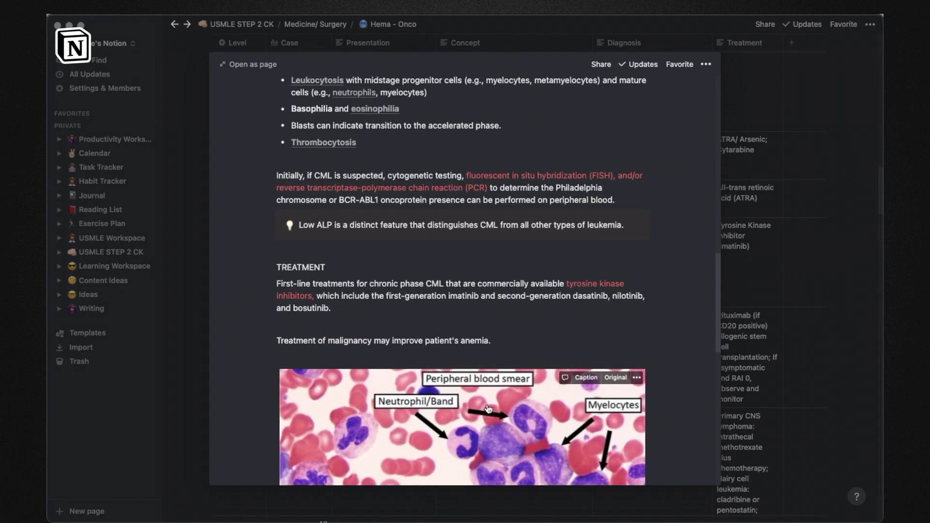
scroll(488, 408, up, 5)
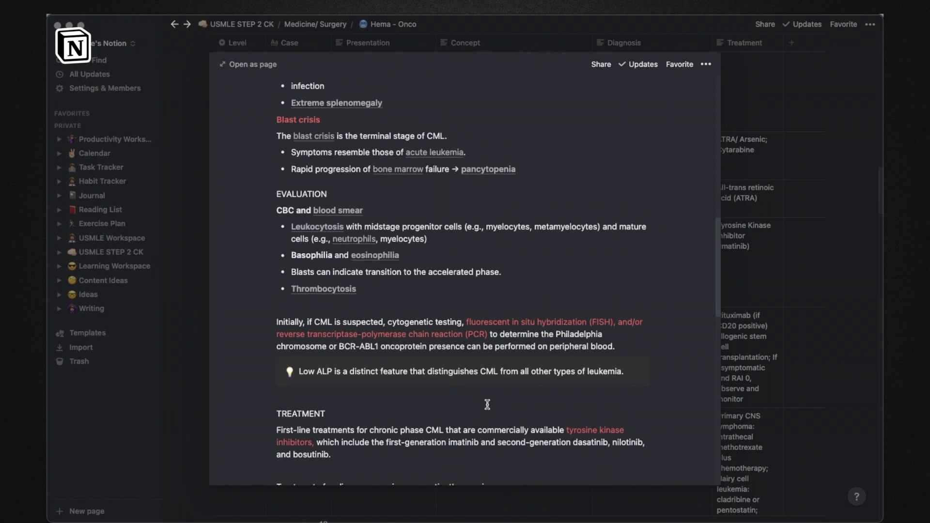
scroll(487, 405, up, 3)
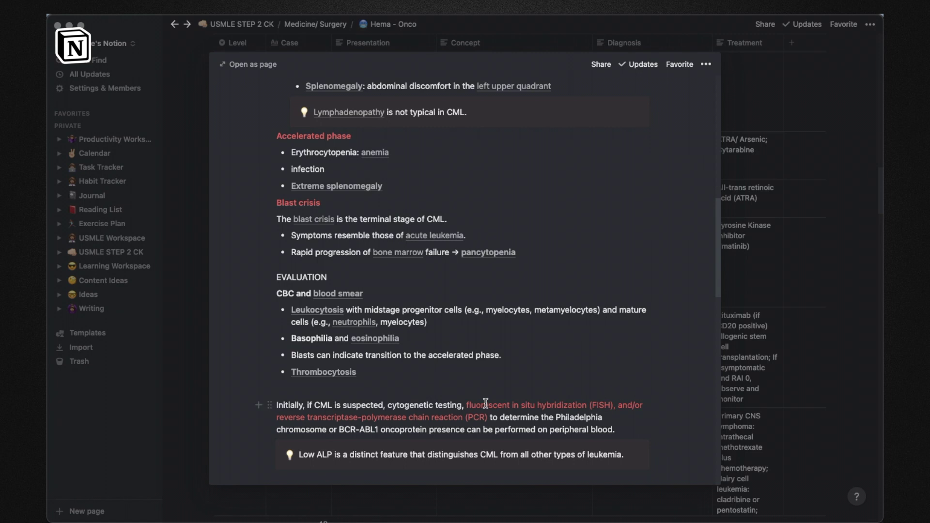
scroll(487, 404, up, 1)
scroll(487, 406, up, 5)
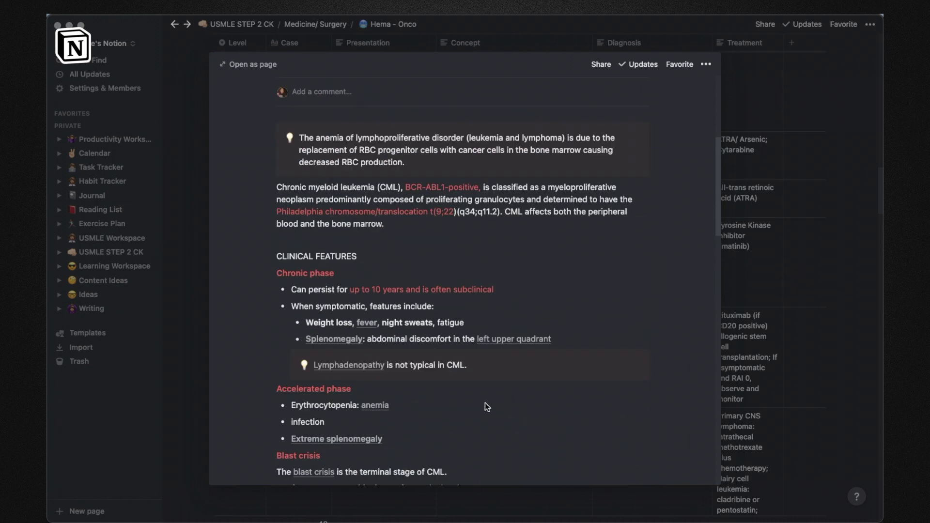
scroll(486, 406, down, 1)
scroll(486, 404, down, 1)
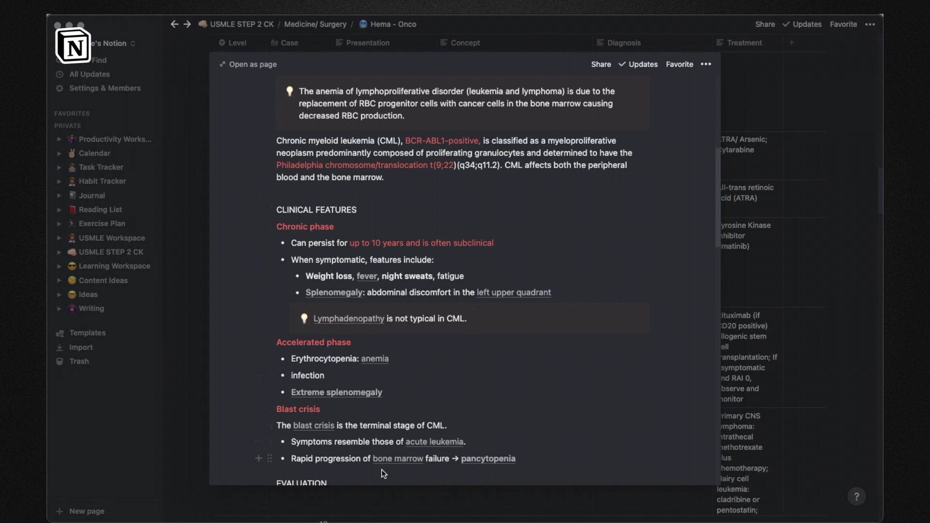
scroll(518, 462, down, 1)
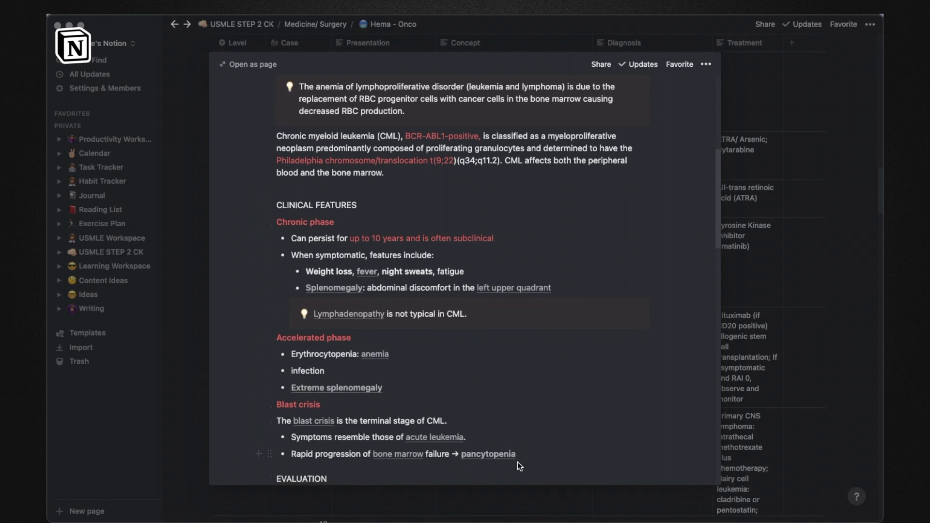
scroll(520, 464, down, 1)
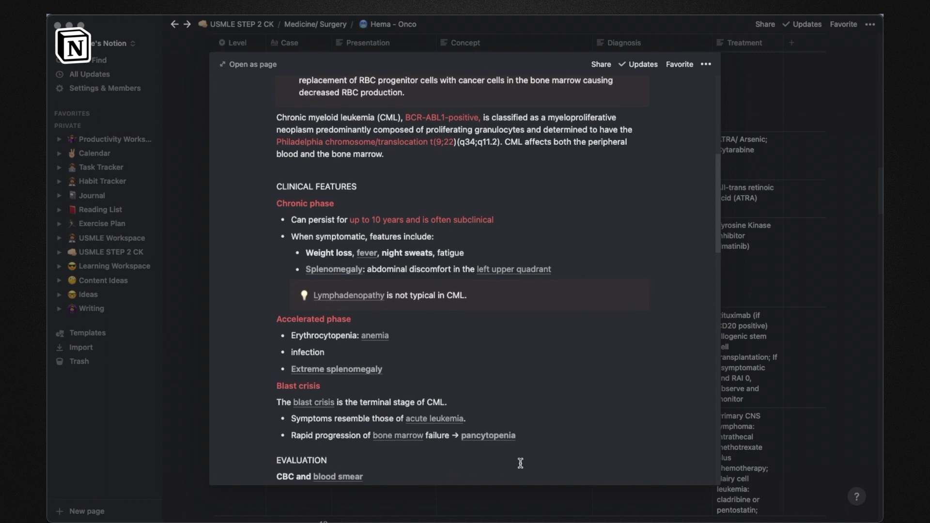
scroll(520, 463, down, 3)
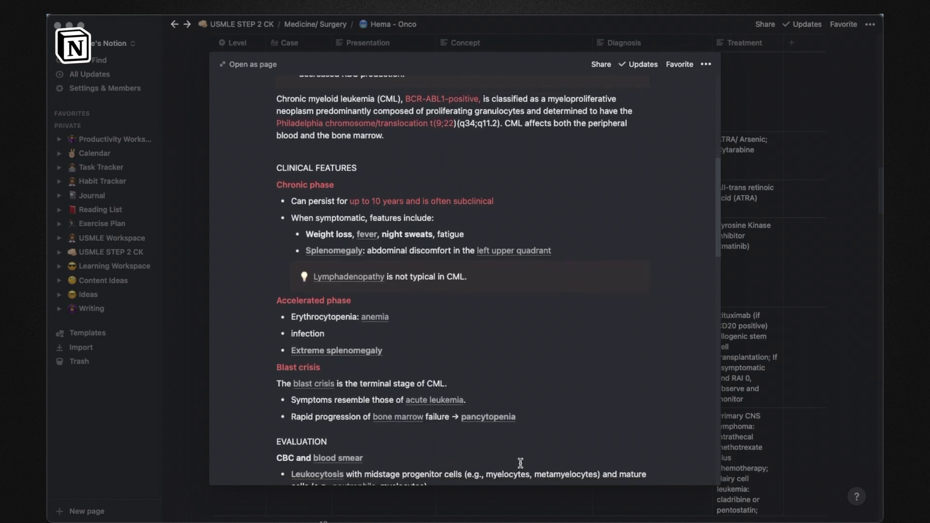
scroll(521, 464, down, 4)
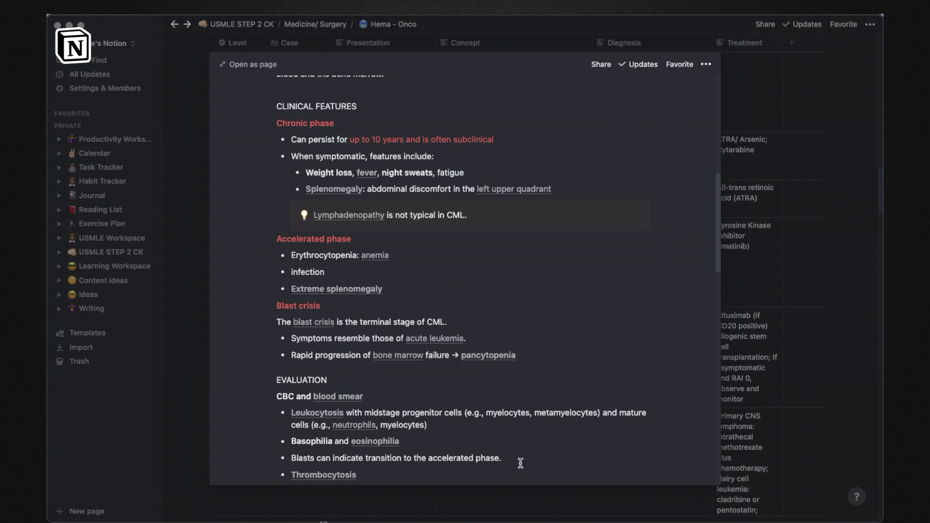
scroll(520, 463, down, 2)
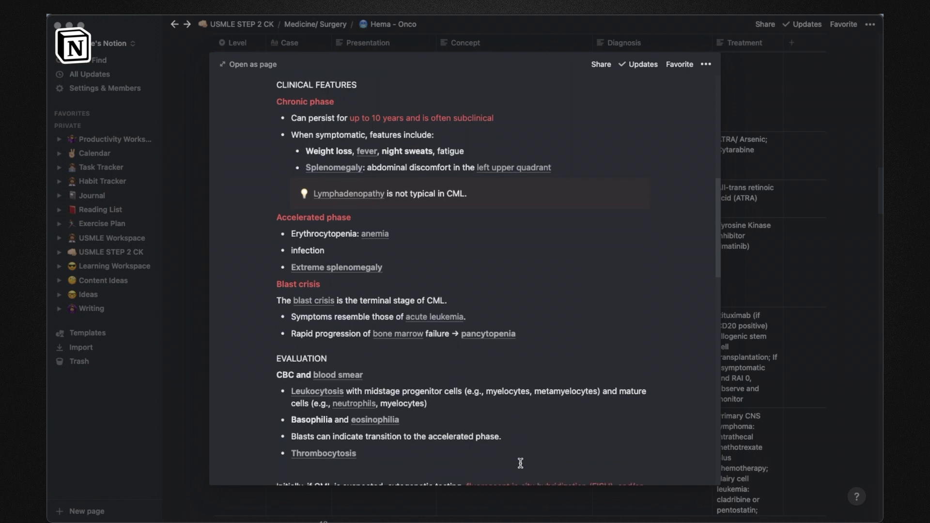
Read the CML page from its properties and callouts through the cytogenetic testing, treatment and peripheral blood smear image.
scroll(520, 463, up, 15)
scroll(520, 466, down, 3)
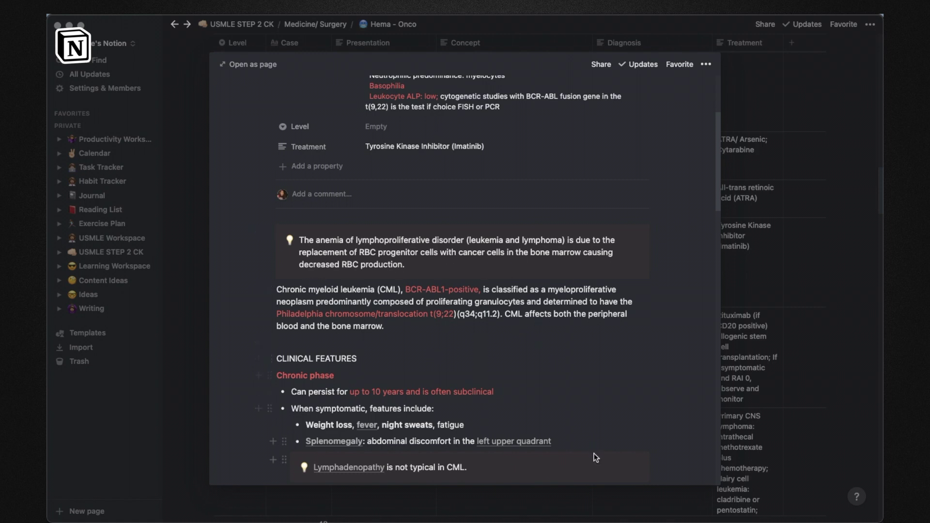
scroll(595, 455, down, 1)
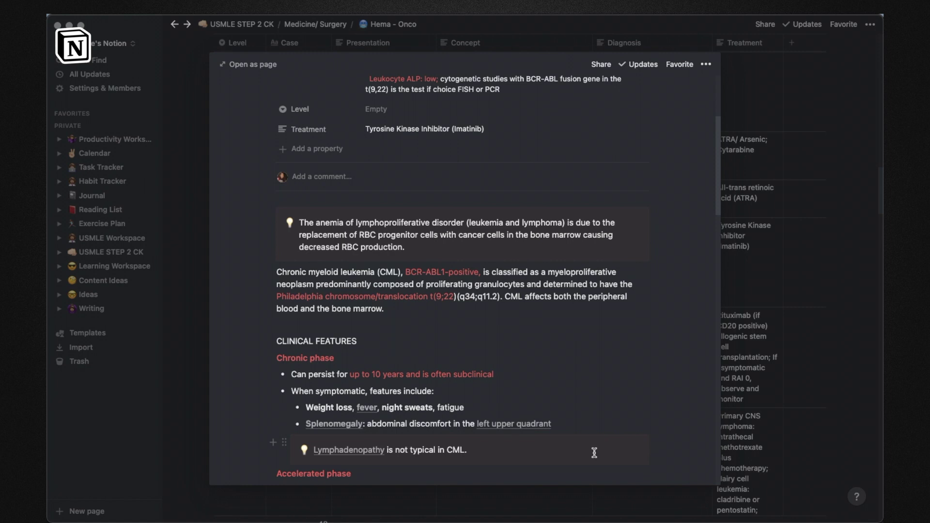
scroll(594, 452, down, 10)
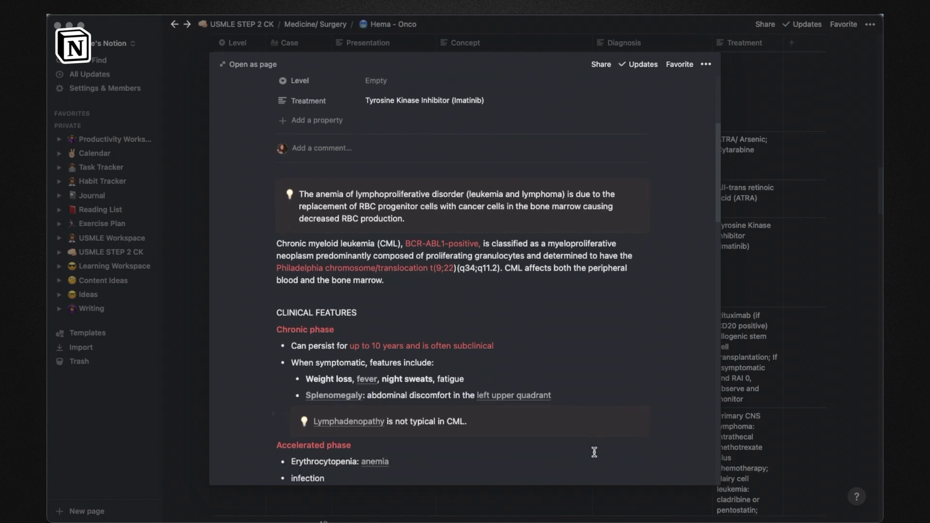
scroll(594, 456, up, 1)
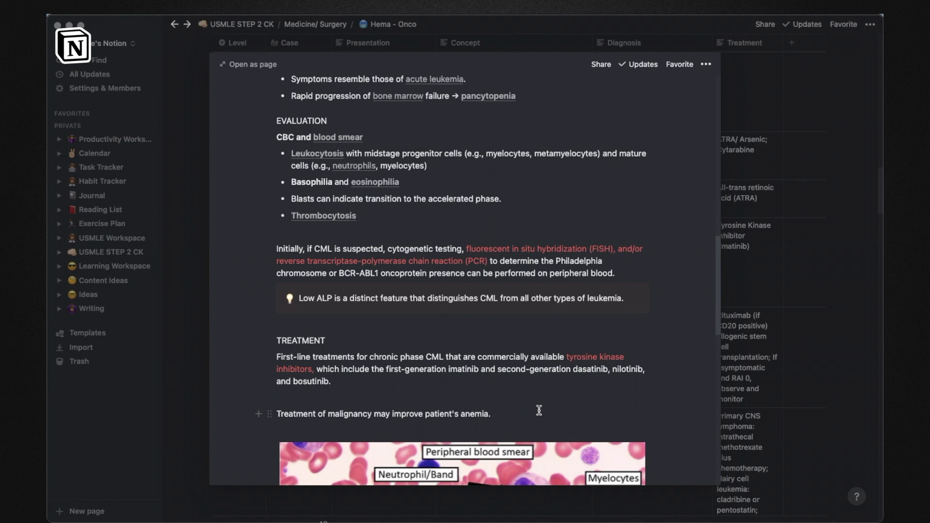
scroll(539, 410, down, 1)
scroll(539, 410, down, 1)
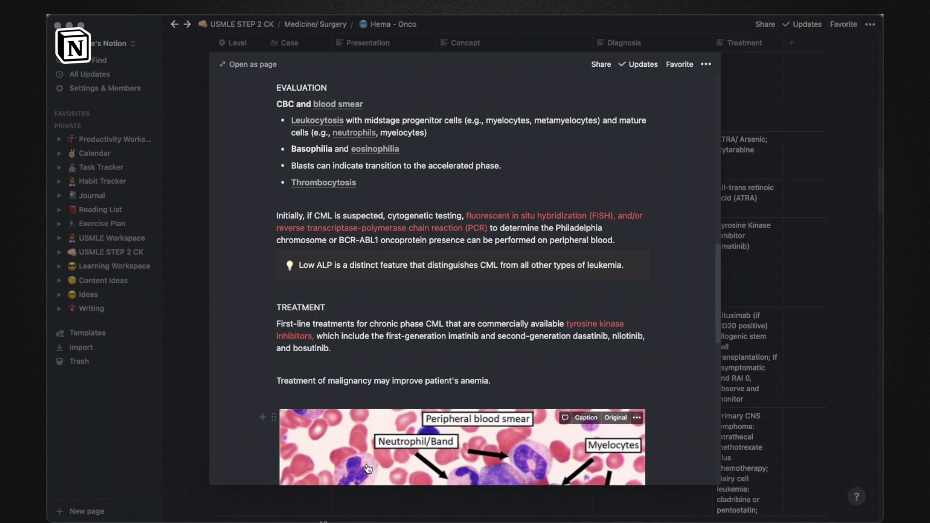
scroll(368, 469, down, 3)
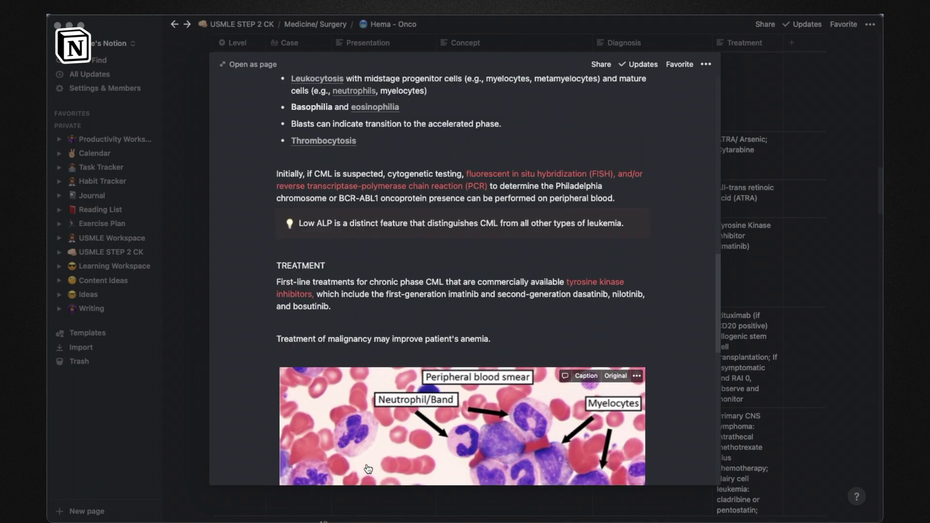
scroll(368, 469, up, 2)
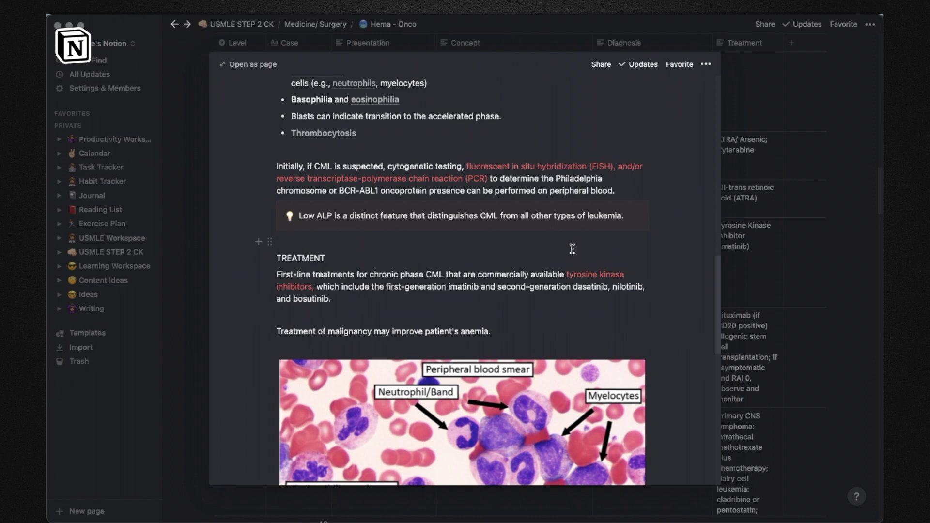
scroll(570, 249, up, 2)
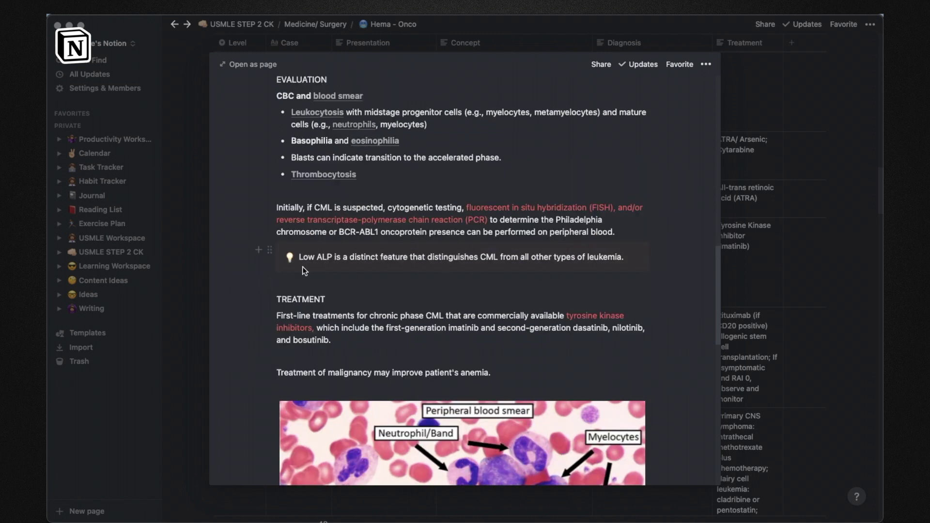
Insert an empty callout block between the Low ALP callout and the TREATMENT heading on the CML page.
click(270, 249)
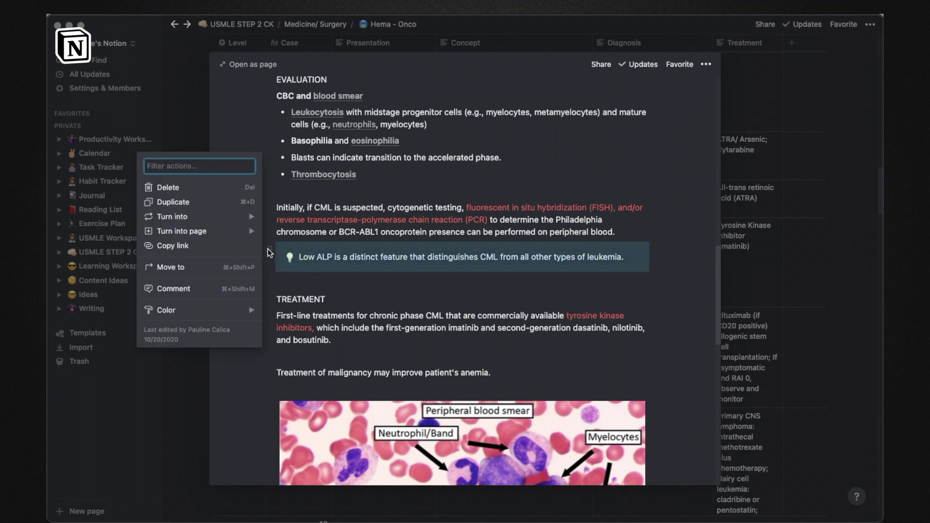
click(300, 285)
click(298, 281)
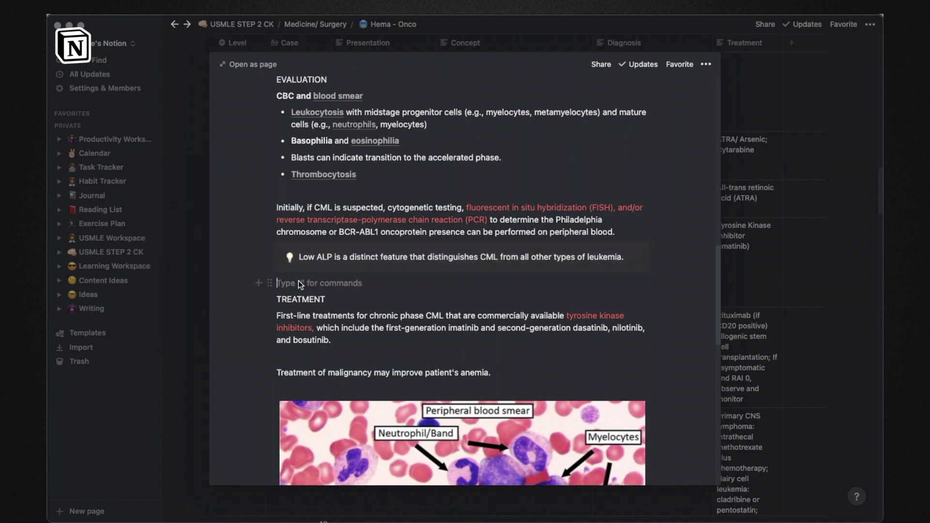
text(/)
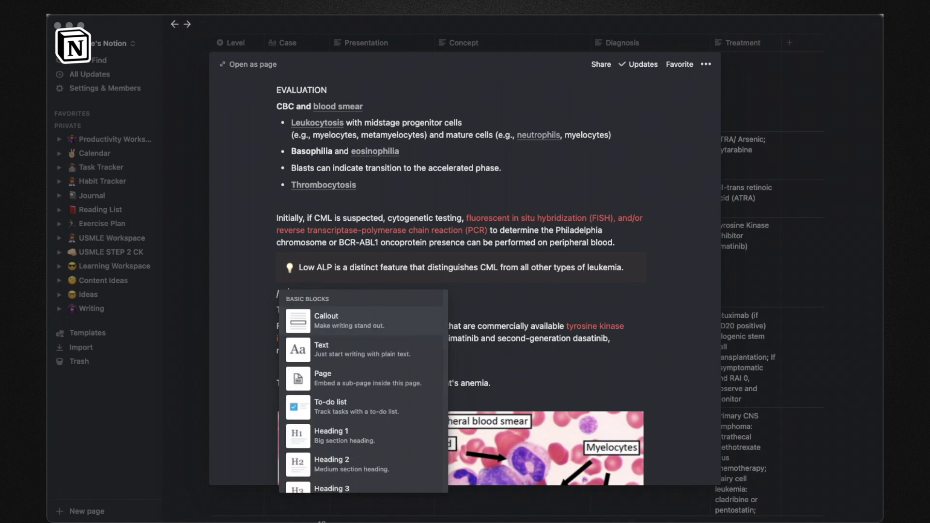
key(Return)
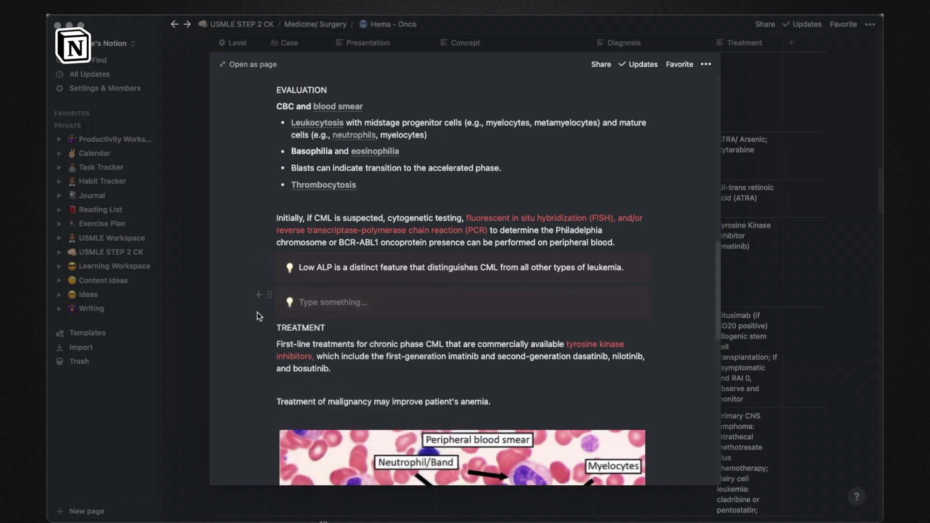
Delete the empty callout and restore the blank line above the TREATMENT heading.
click(270, 295)
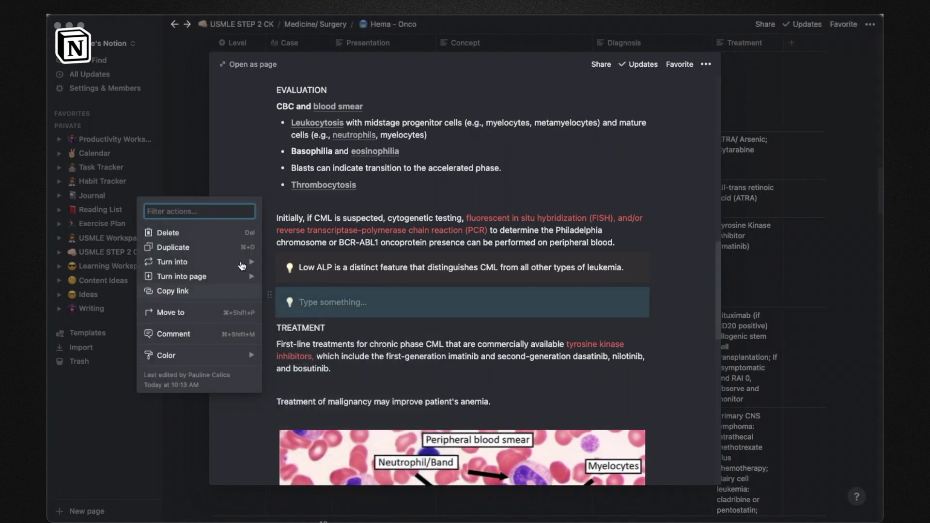
click(221, 233)
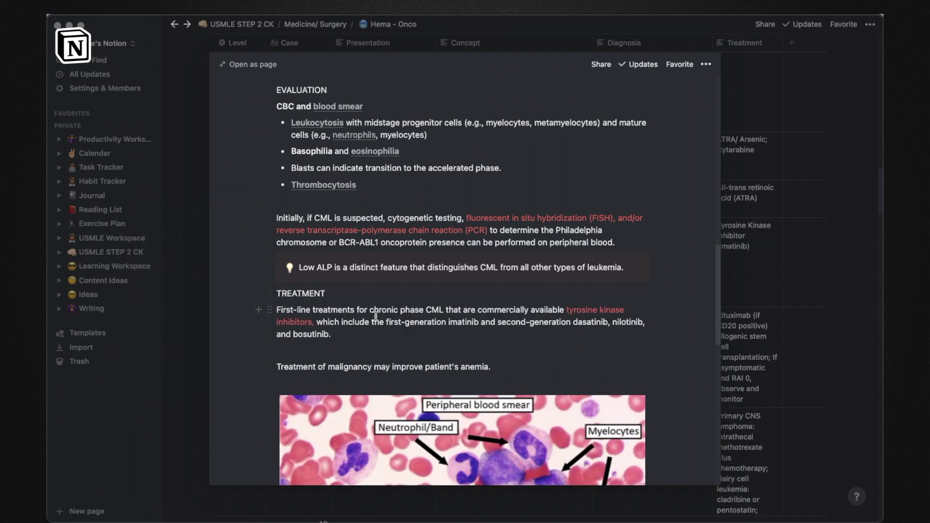
click(276, 294)
key(Return)
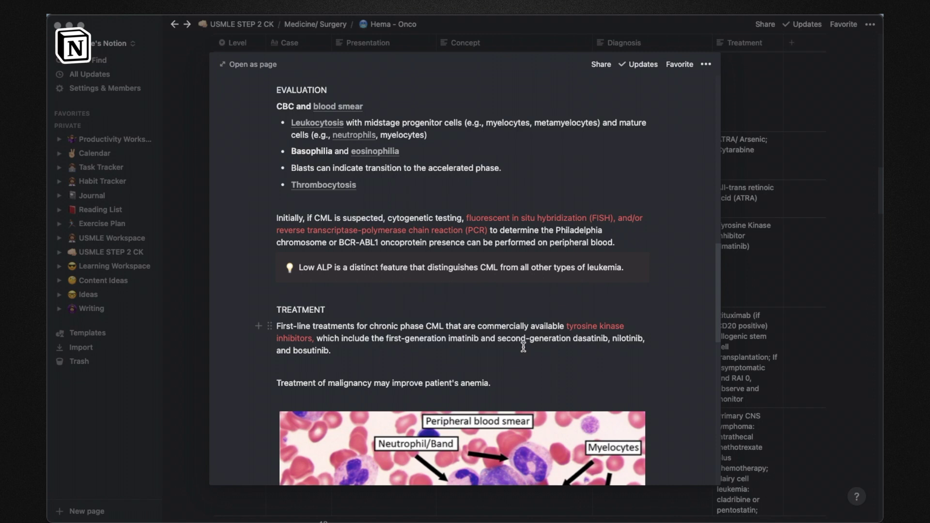
Close the CML page and review the anemia rows of the Hema - Onco case table.
click(827, 227)
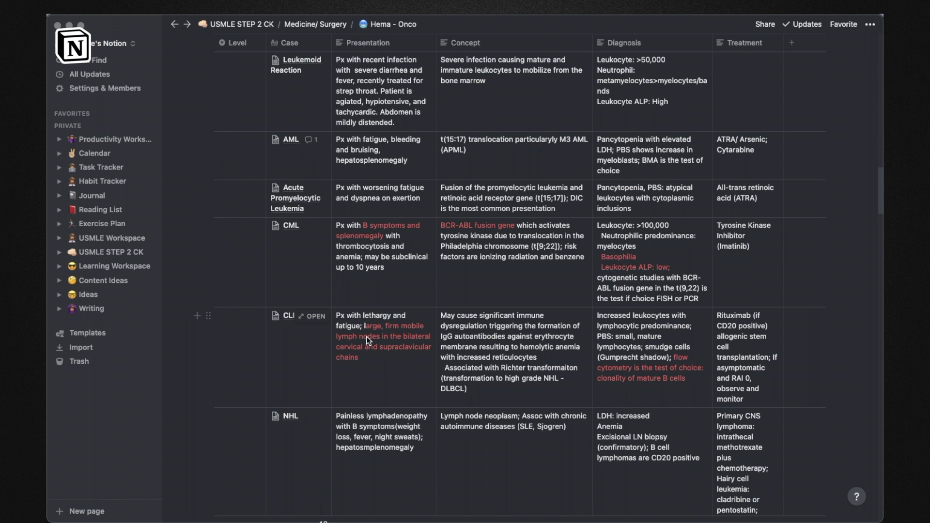
scroll(367, 339, up, 15)
scroll(368, 333, up, 5)
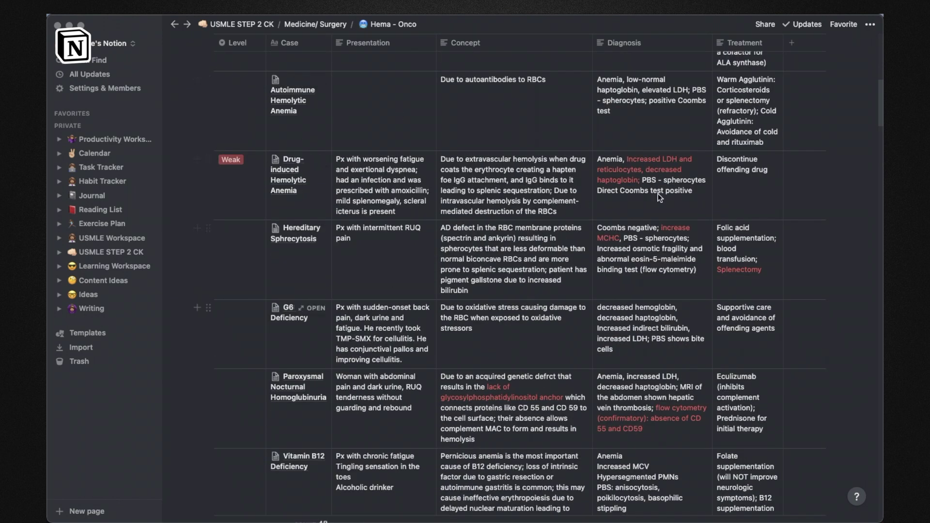
scroll(557, 347, down, 1)
scroll(555, 347, down, 2)
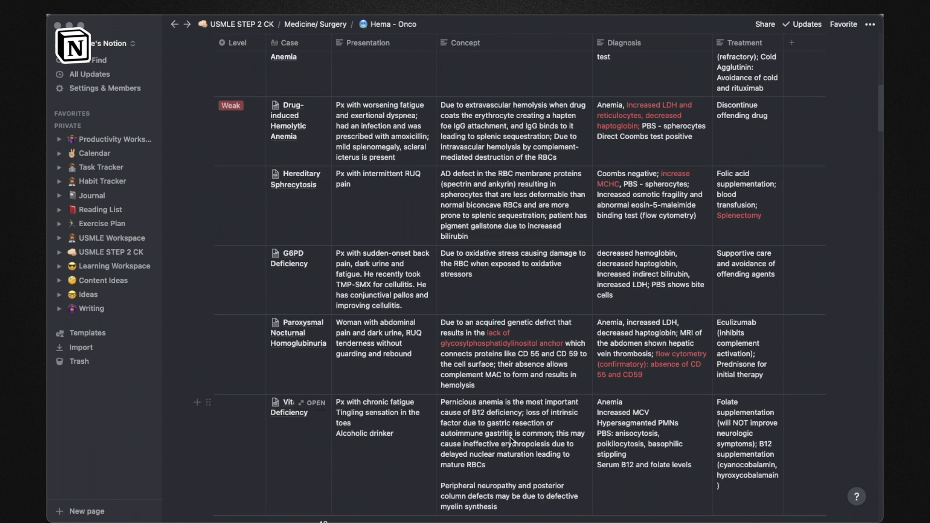
scroll(510, 434, down, 1)
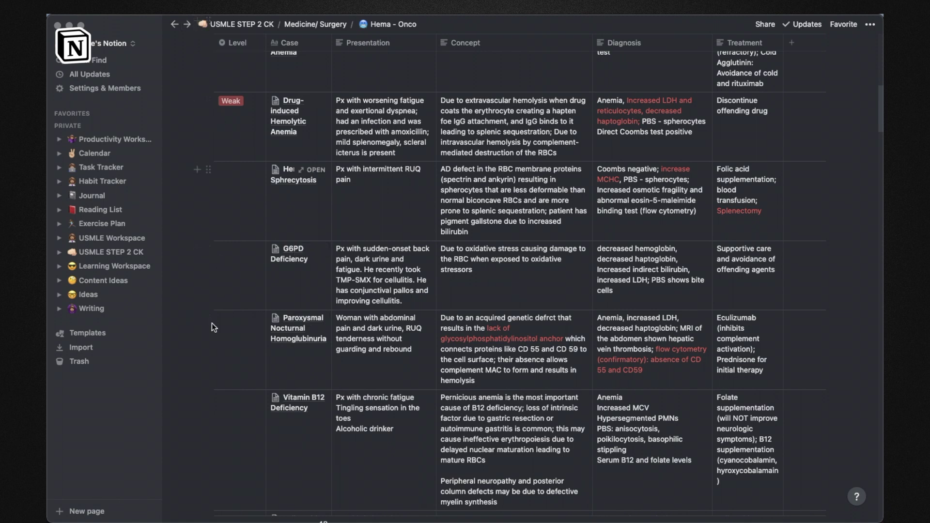
Set the Level of the Hereditary Sphrecytosis and G6PD Deficiency cases to Weak.
click(246, 175)
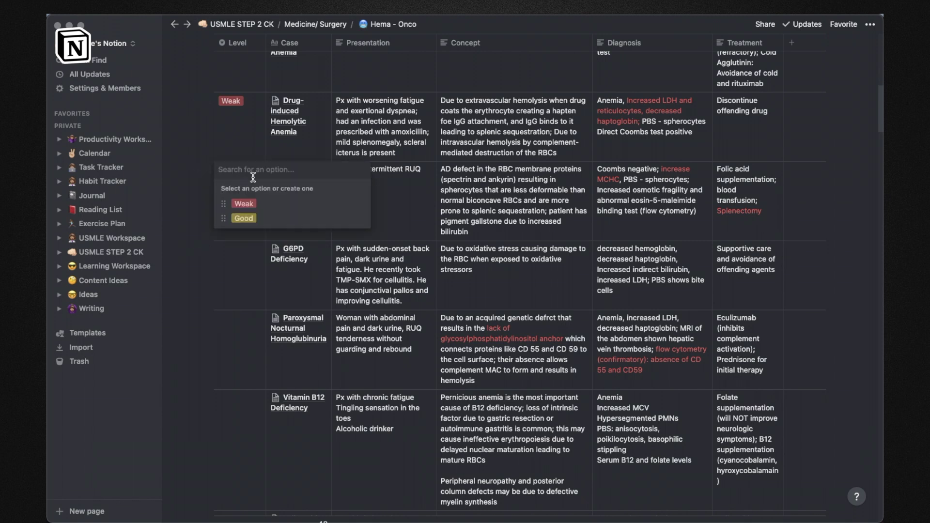
click(250, 207)
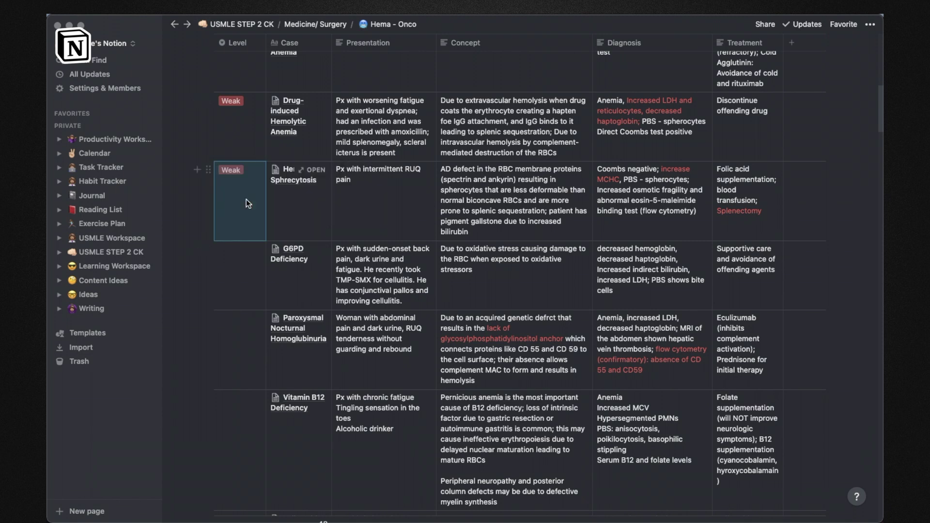
click(241, 278)
click(244, 283)
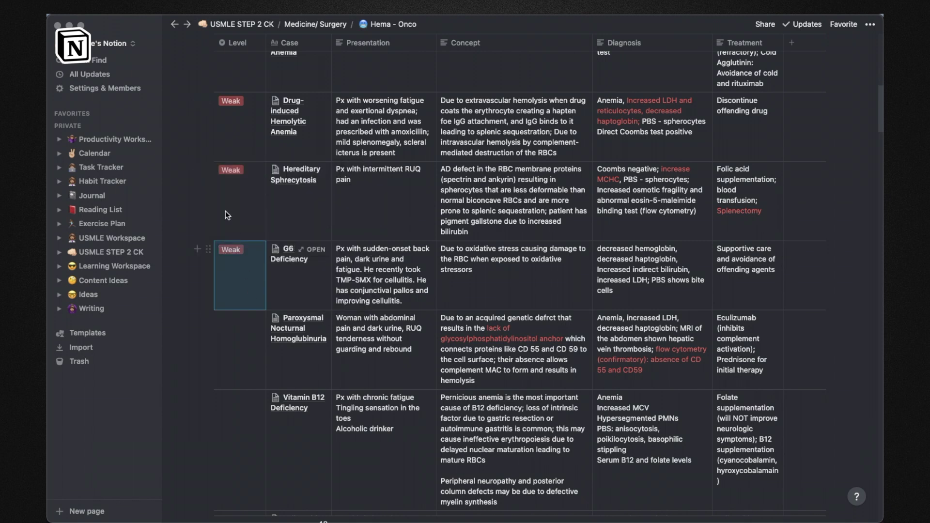
Clear the Level values of the G6PD Deficiency and Hereditary Sphrecytosis cases.
click(237, 254)
click(252, 250)
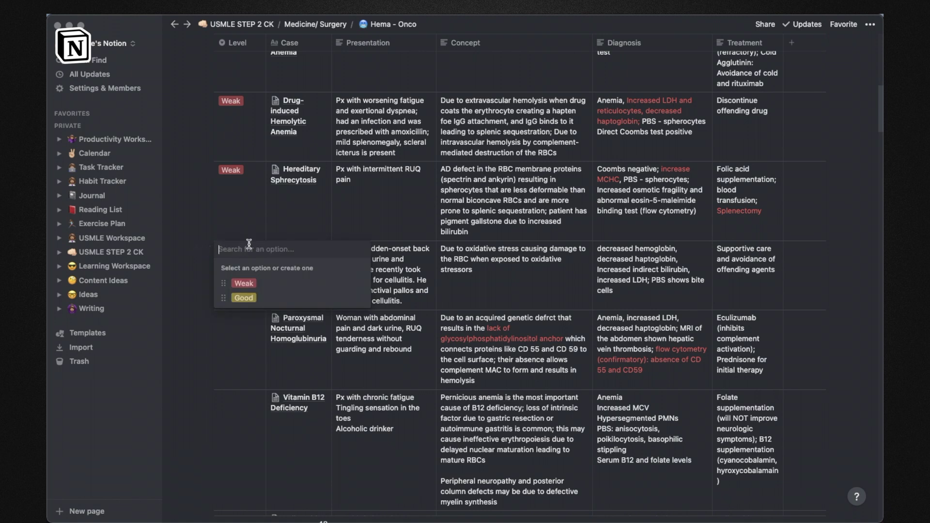
click(240, 170)
click(241, 172)
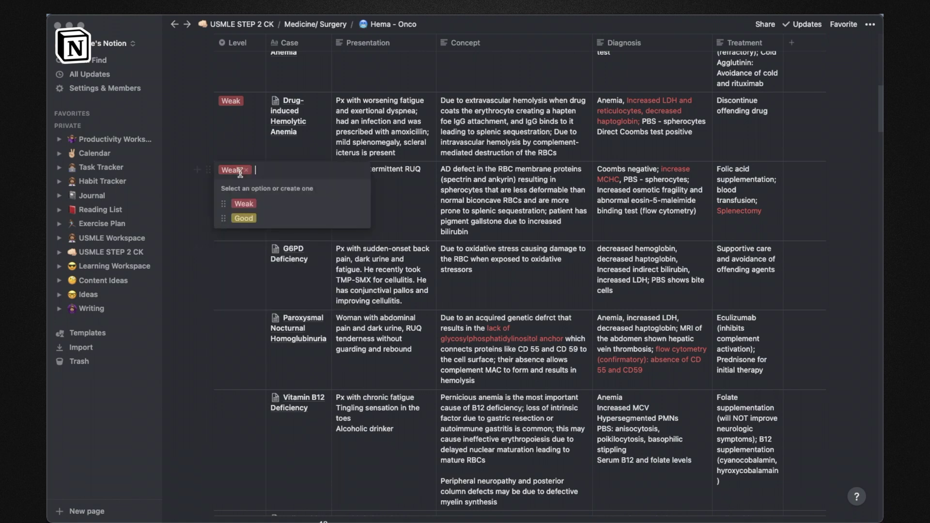
click(246, 171)
click(233, 245)
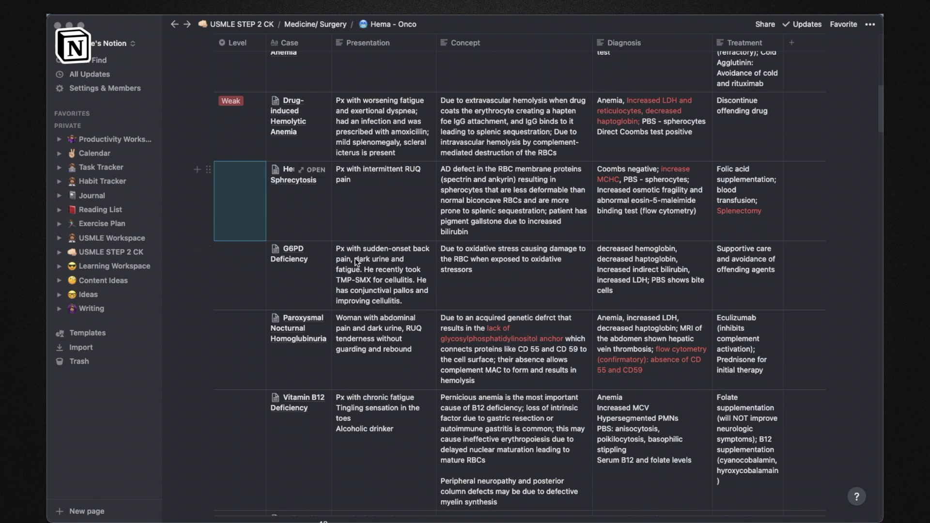
Add a new filter to the default view of the Hema - Onco case table.
scroll(354, 258, up, 10)
scroll(654, 203, down, 3)
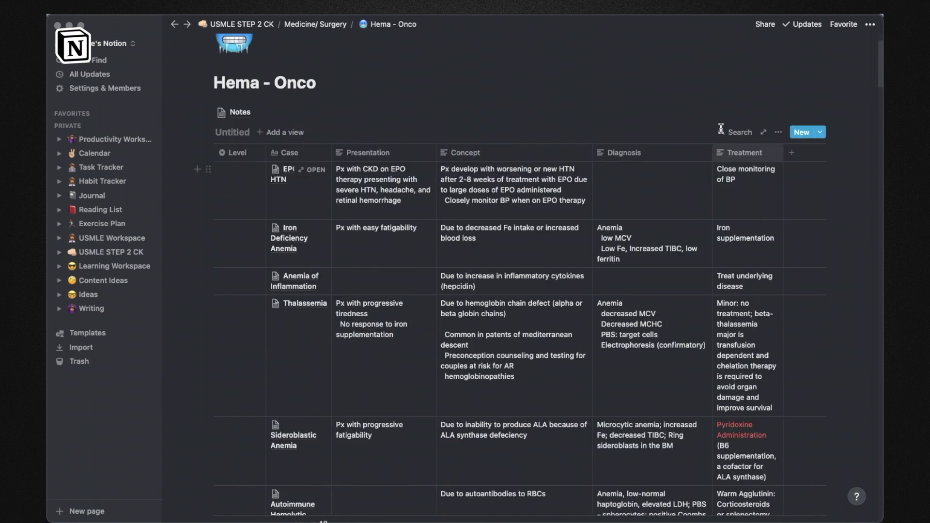
scroll(732, 135, up, 2)
click(734, 174)
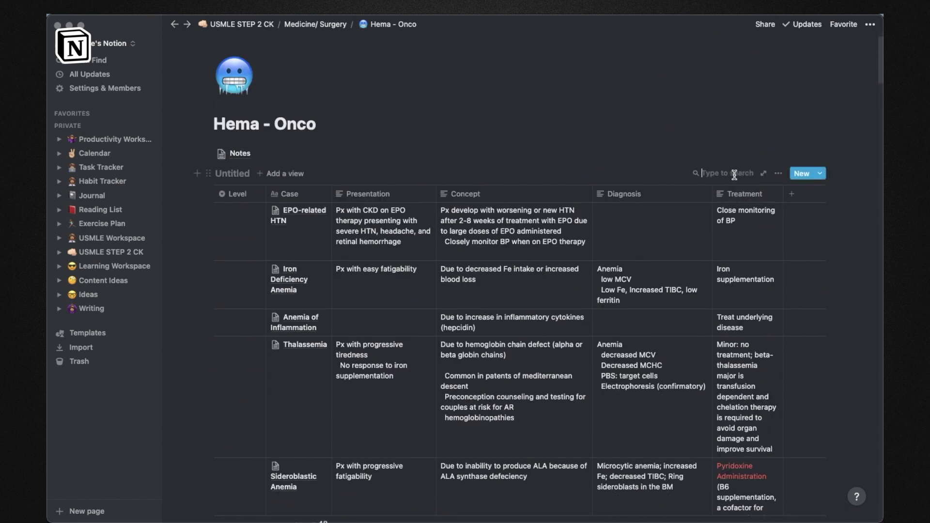
click(776, 173)
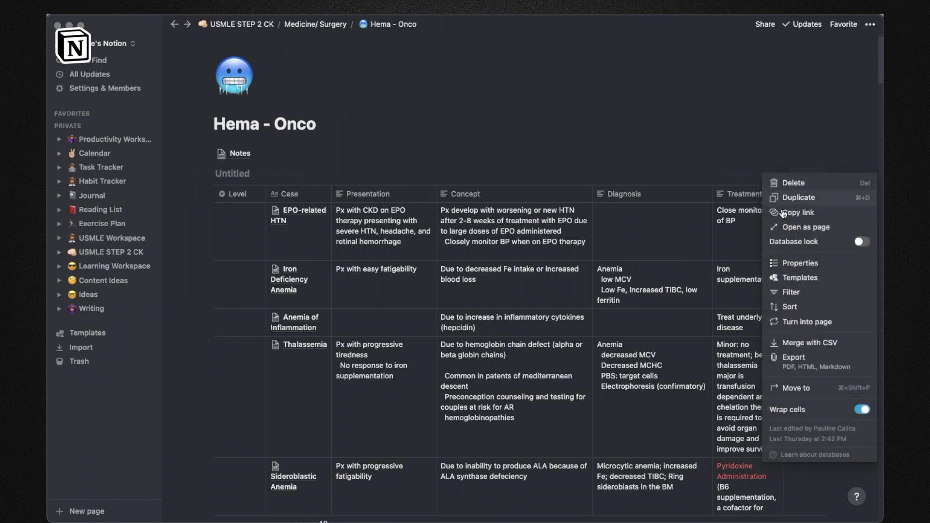
click(790, 291)
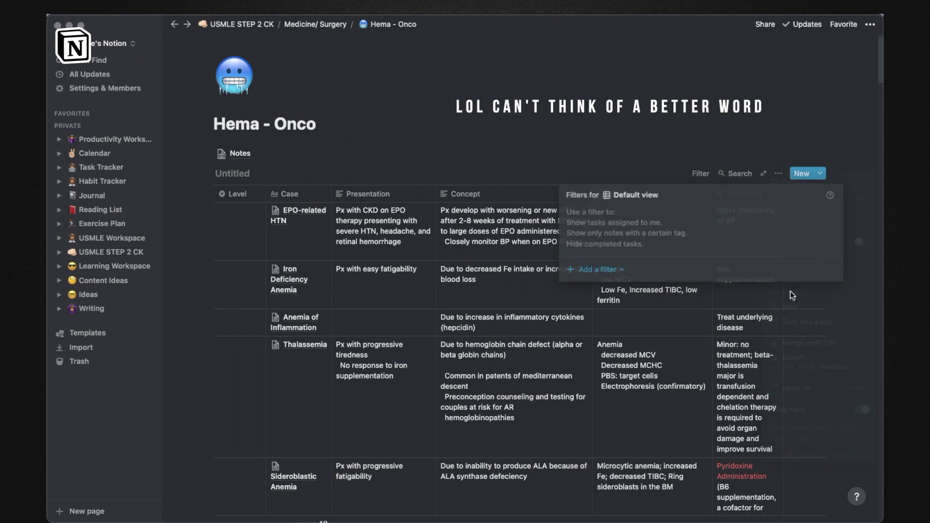
click(592, 269)
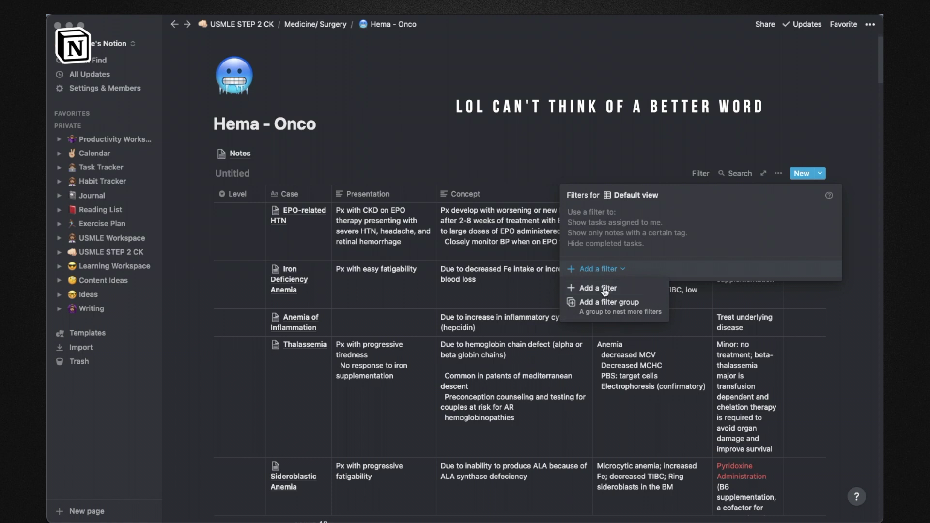
click(603, 288)
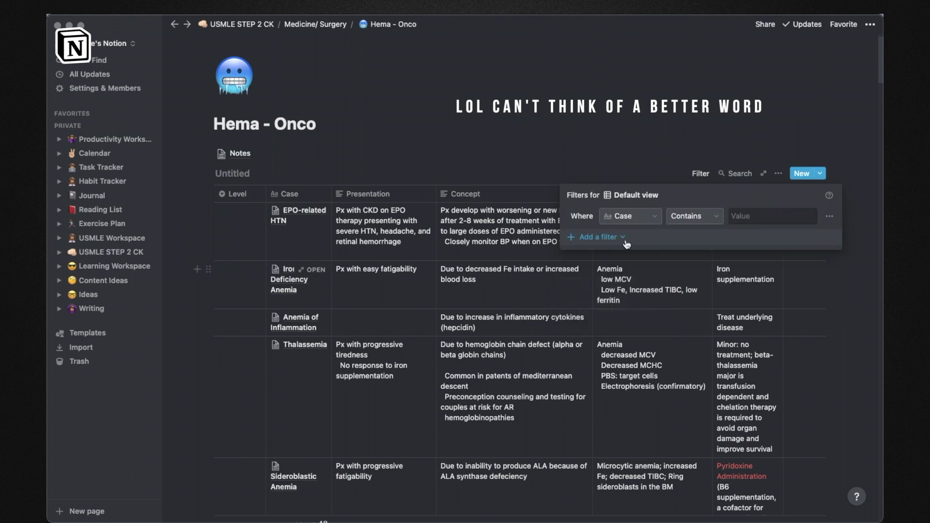
Configure the filter to show only cases where Level is Weak.
click(653, 217)
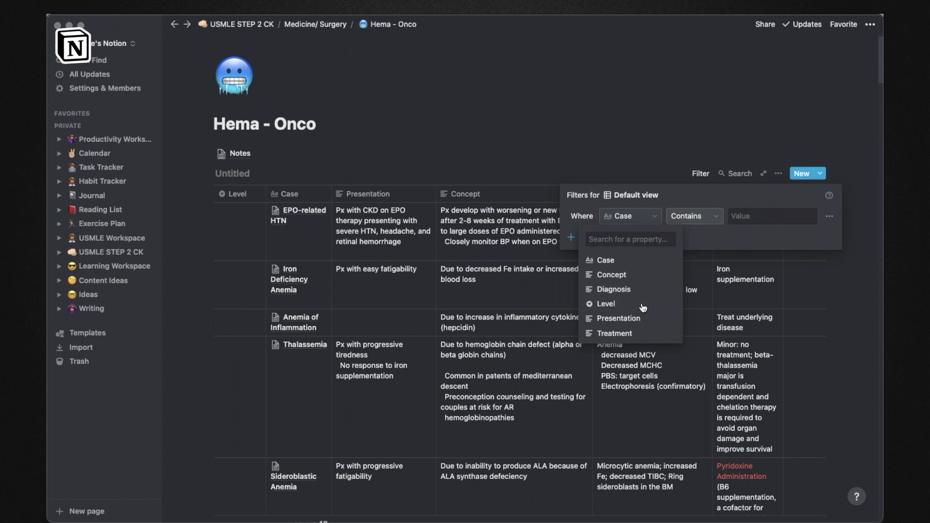
click(606, 304)
click(750, 216)
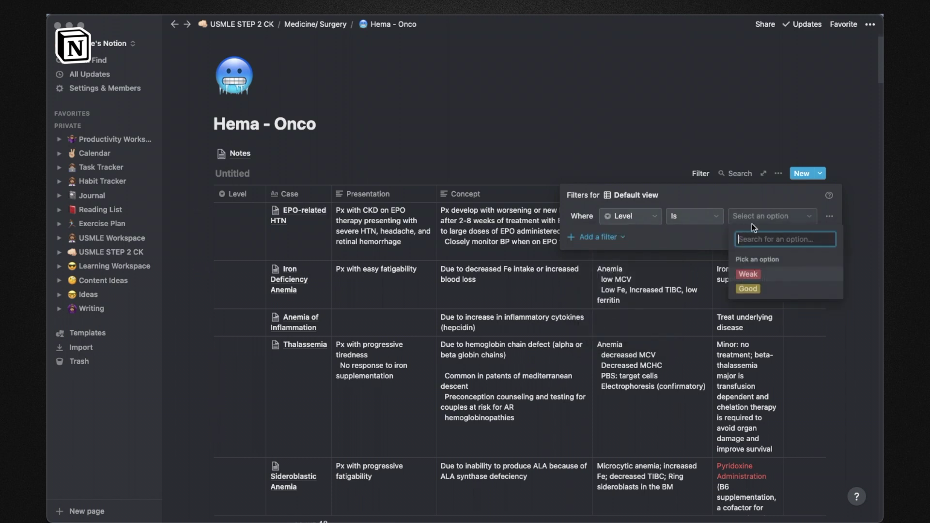
click(757, 274)
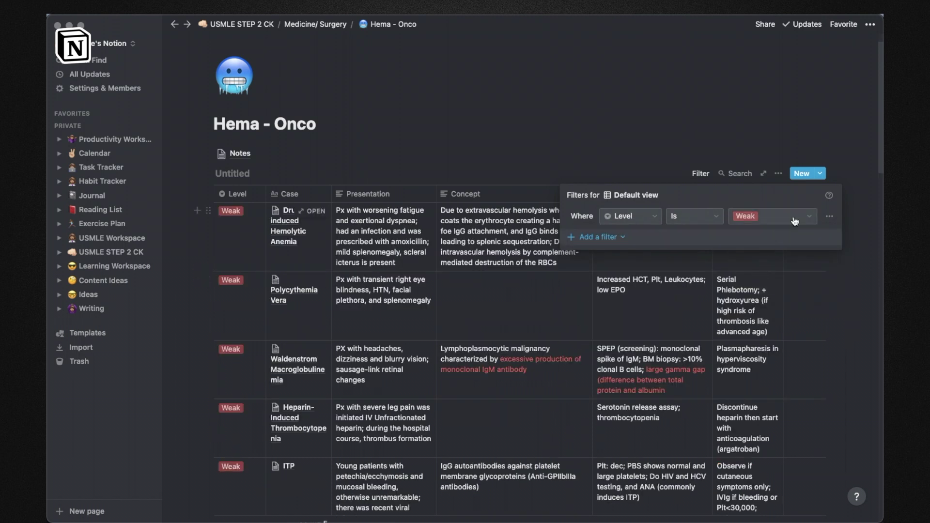
click(857, 205)
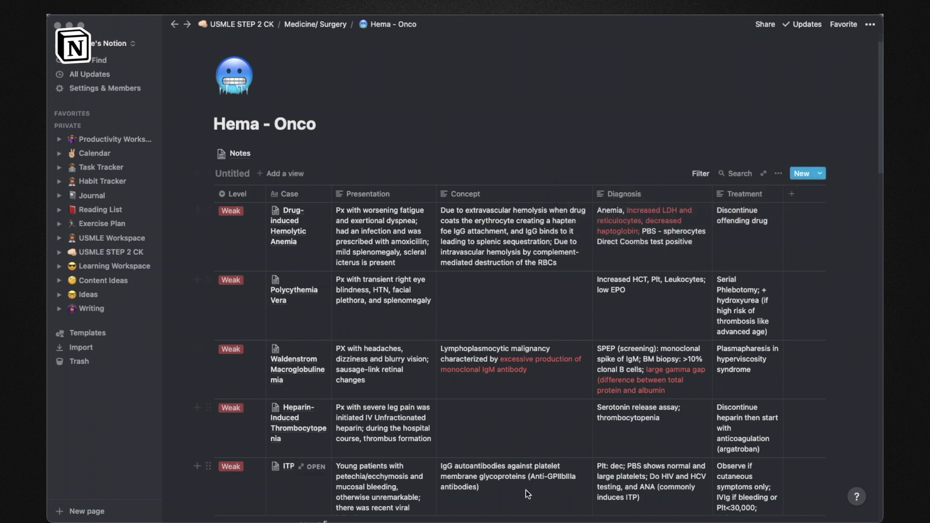
Review the filtered Weak cases from Drug-induced Hemolytic Anemia down to ITP.
scroll(493, 382, down, 1)
scroll(493, 383, down, 3)
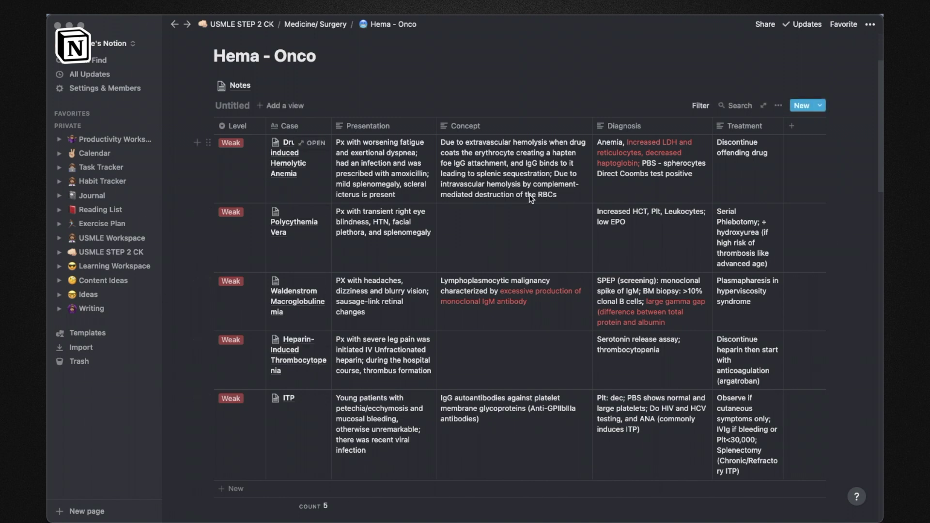
scroll(641, 280, down, 1)
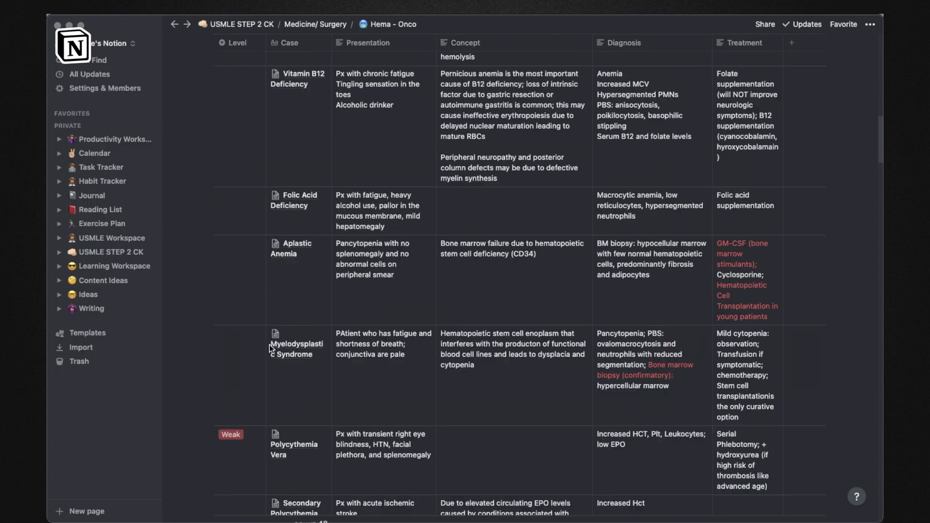
Insert a blank case row below Paroxysmal Nocturnal Homoglobinuria and try to open it as a page.
scroll(269, 344, up, 3)
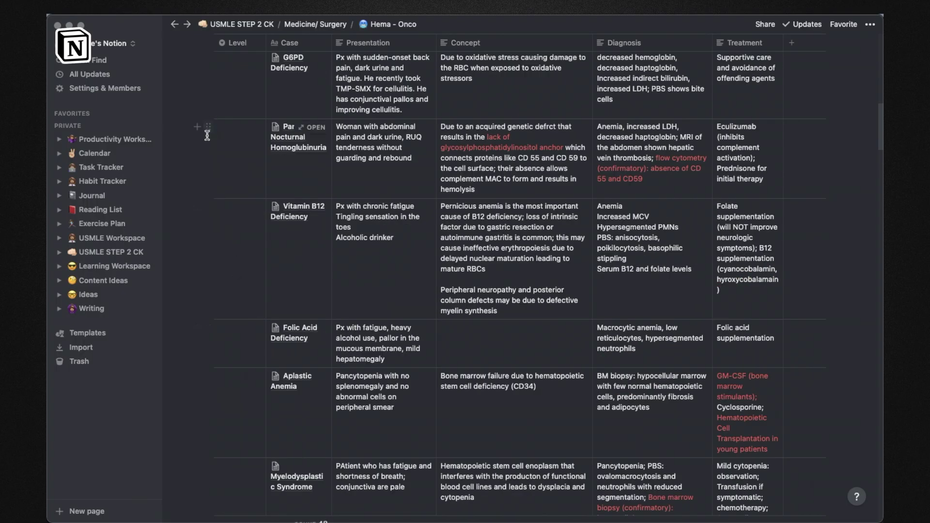
click(197, 128)
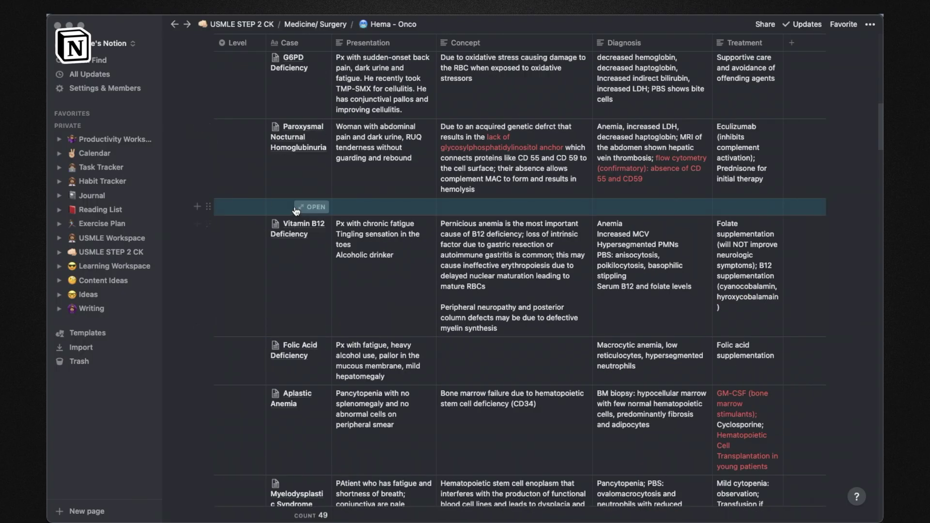
click(310, 208)
click(200, 192)
Try to reorder the Hema - Onco case table by moving individual rows higher in the list.
drag(209, 207, 205, 116)
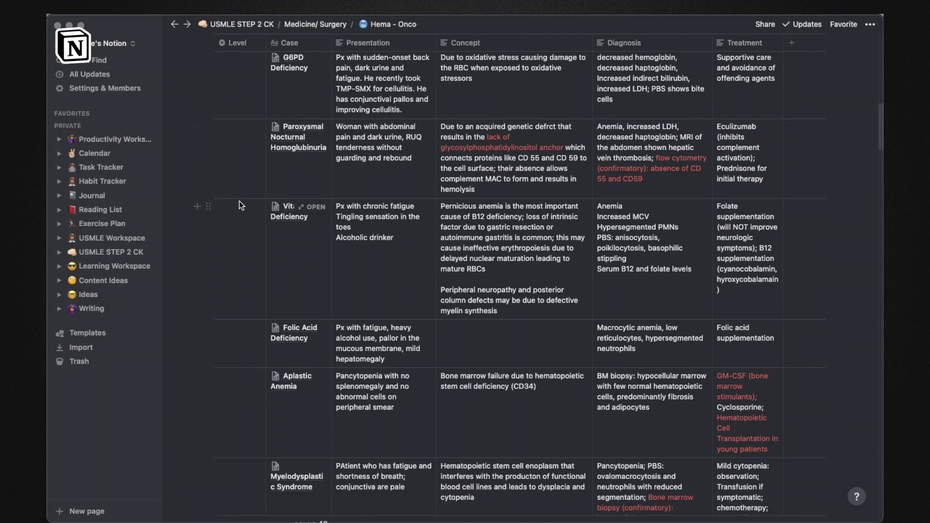
scroll(240, 202, up, 5)
drag(210, 257, 207, 154)
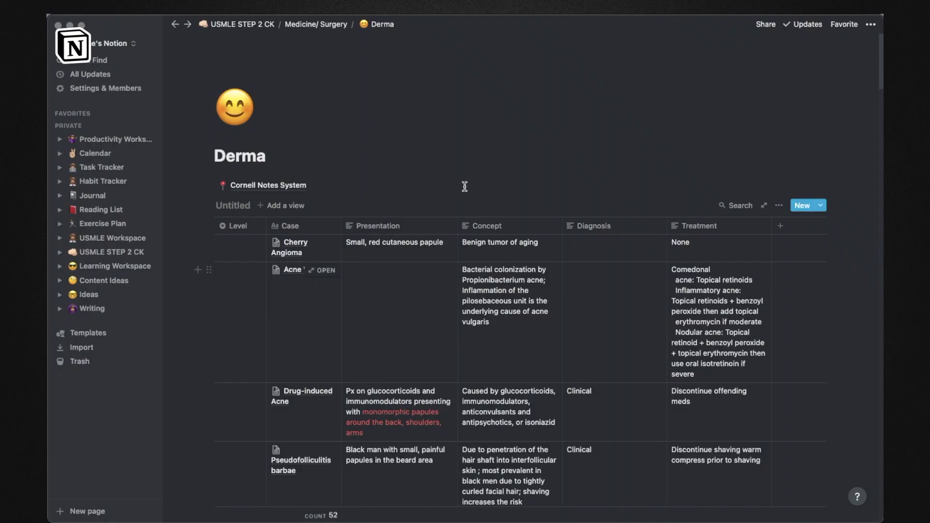
Browse the Derma case table from the acne entries down to Rosacea.
scroll(638, 412, down, 9)
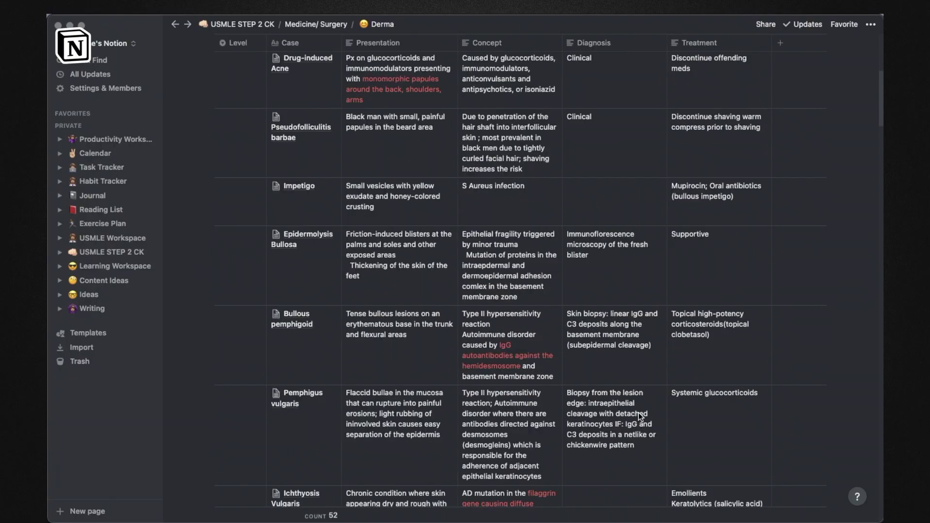
scroll(638, 412, down, 3)
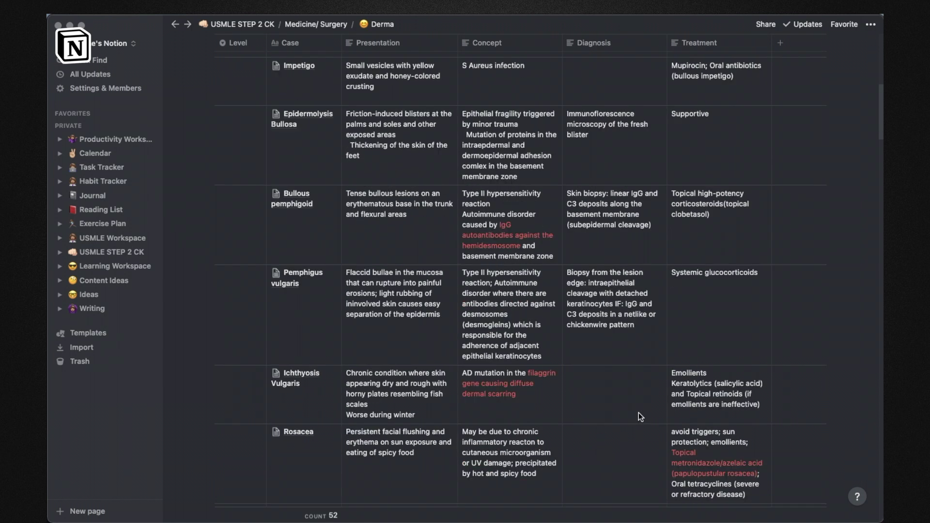
Open the Ichthyosis Vulgaris case page, examine its skin images and description, and return to browsing the Derma table.
scroll(639, 412, up, 1)
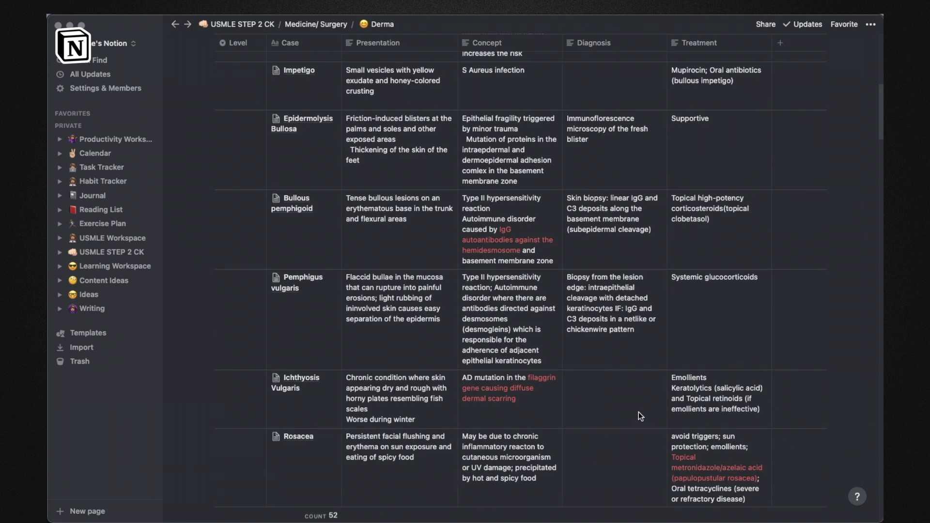
click(322, 377)
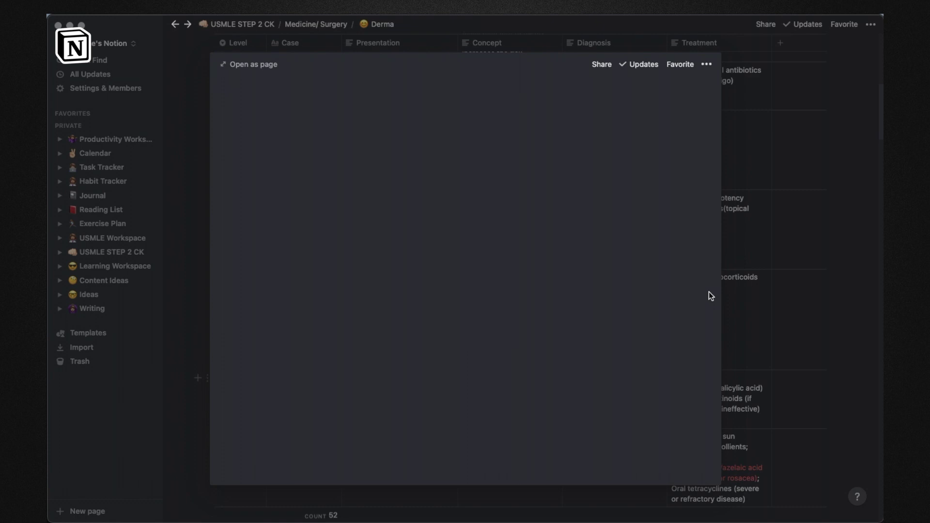
scroll(645, 349, down, 3)
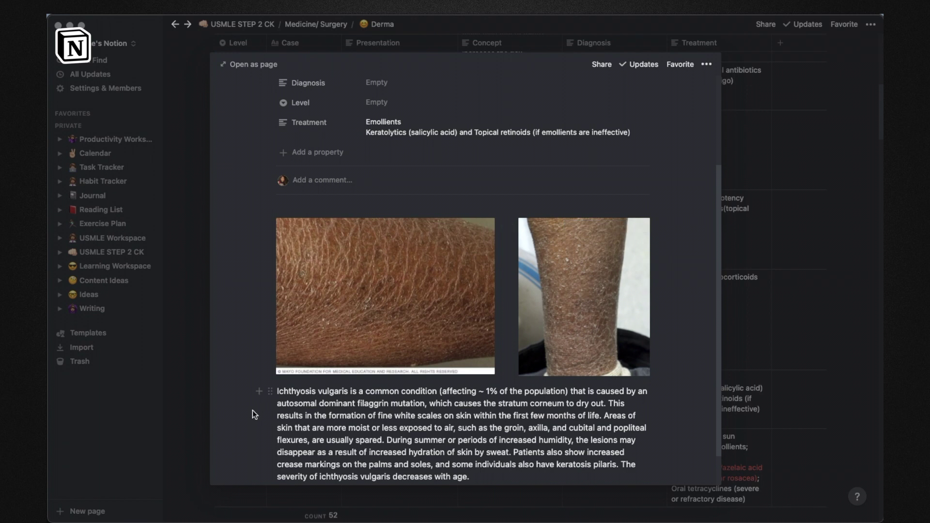
scroll(252, 411, up, 1)
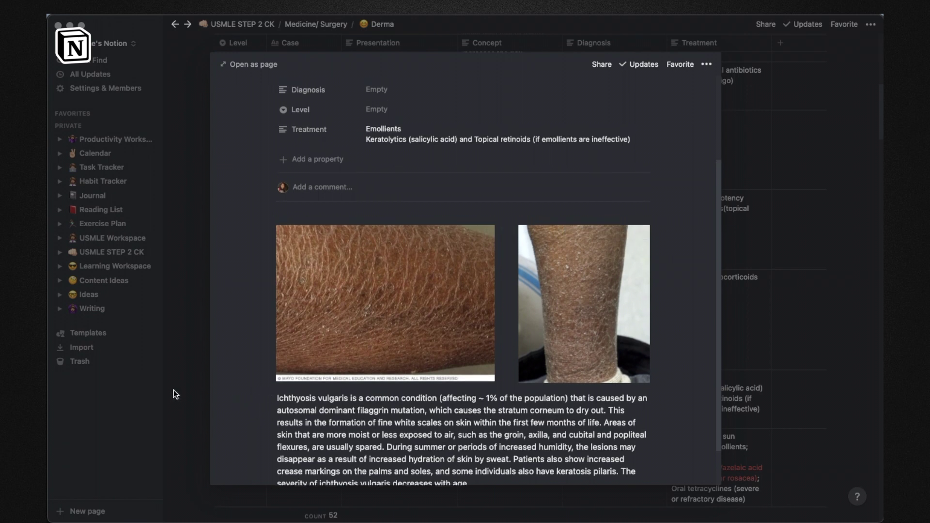
click(199, 391)
scroll(271, 422, down, 8)
scroll(276, 425, down, 5)
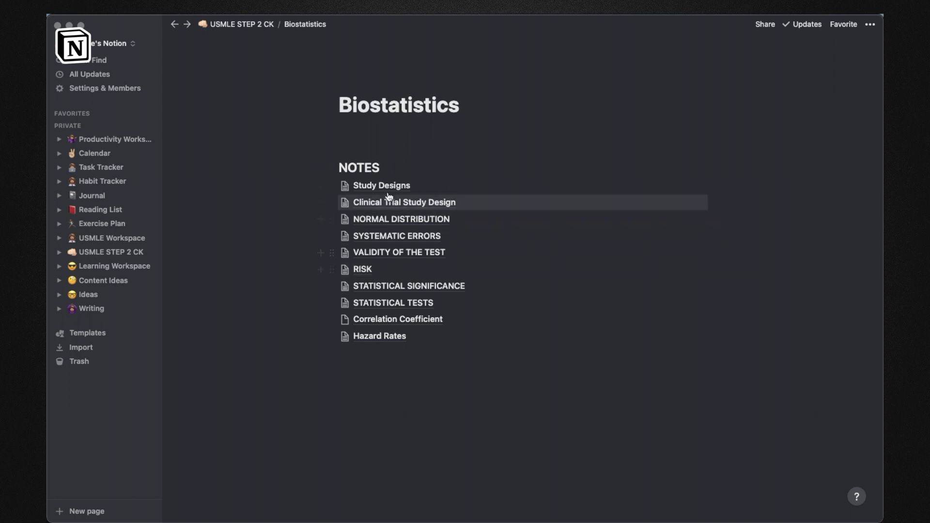
View the NORMAL DISTRIBUTION and STATISTICAL SIGNIFICANCE notes in turn, returning to the Biostatistics page after each.
click(396, 222)
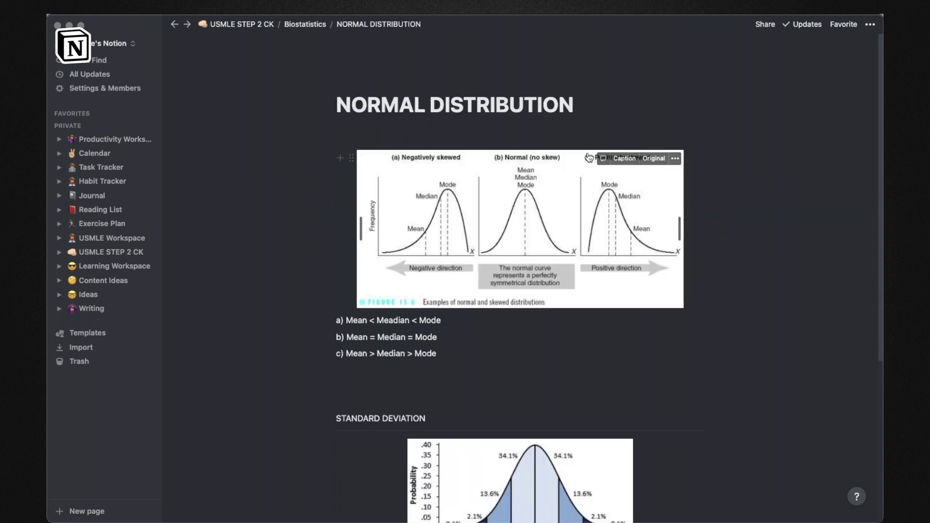
key(super+bracketleft)
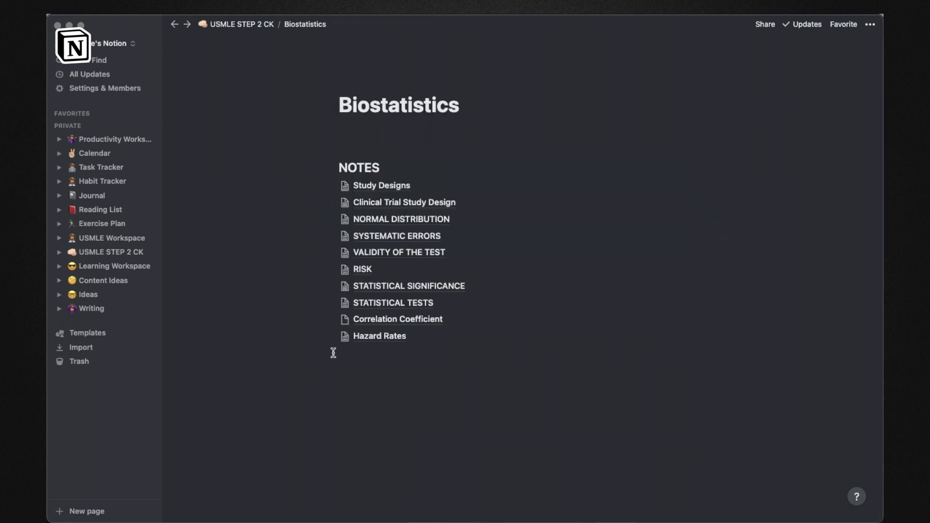
click(366, 287)
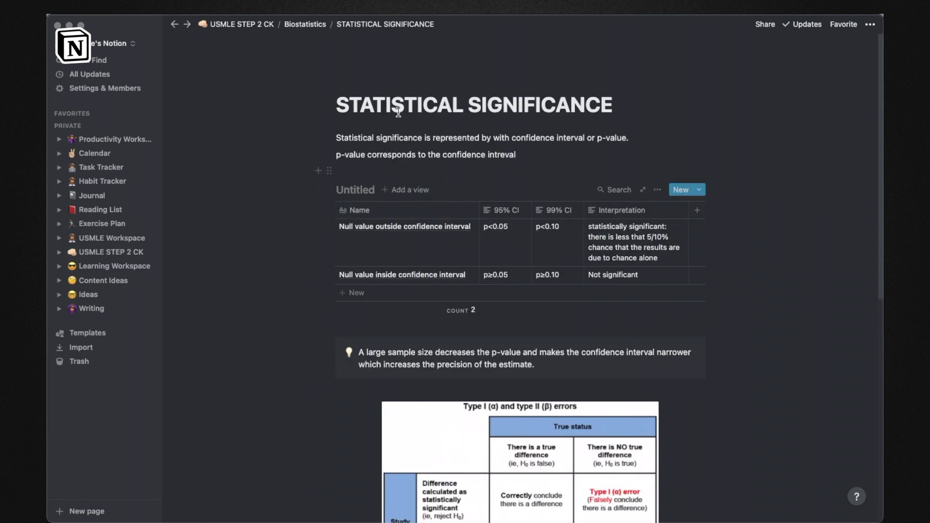
click(308, 27)
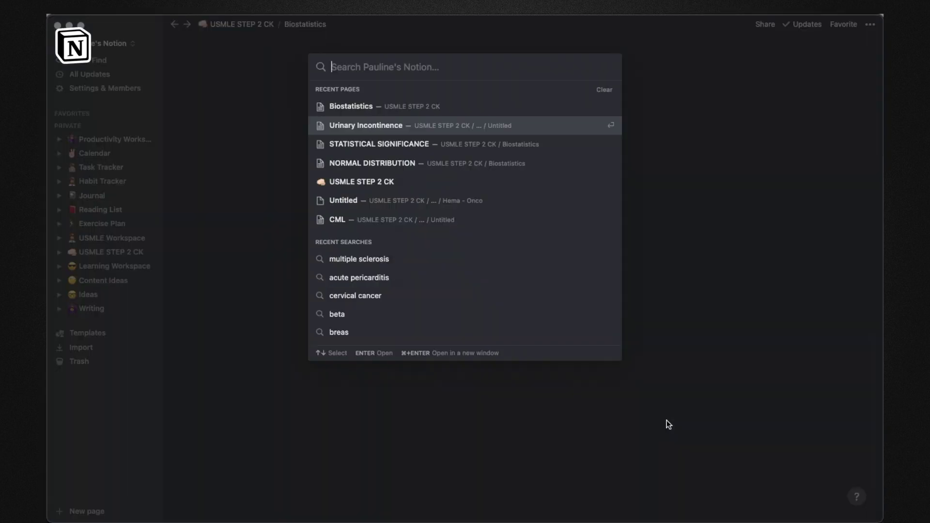
Search the workspace for "Multiple Sclerosis" and open its case page.
text(Mul)
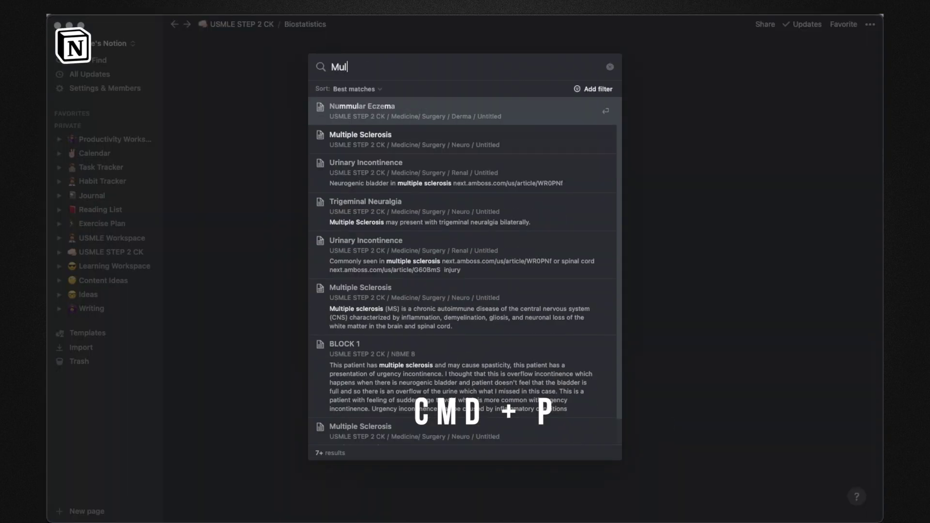
text(tiple Scl)
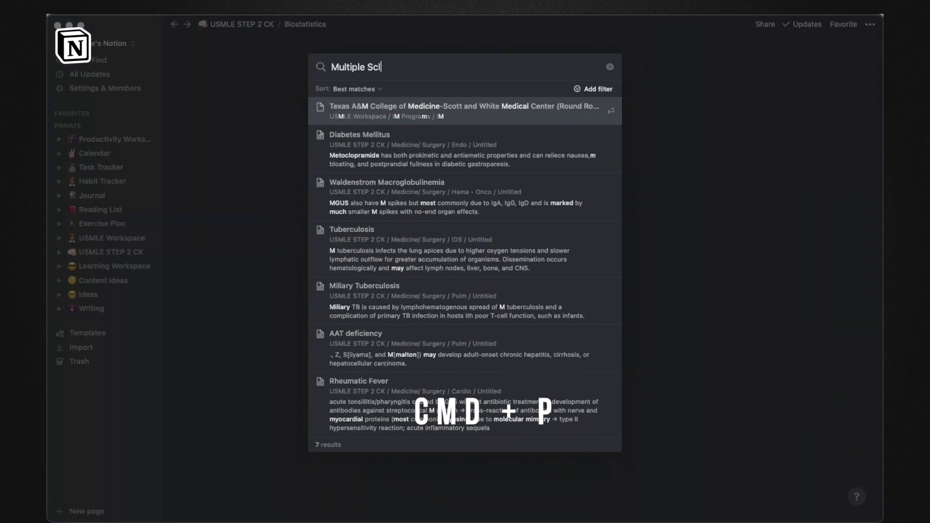
text(erosis)
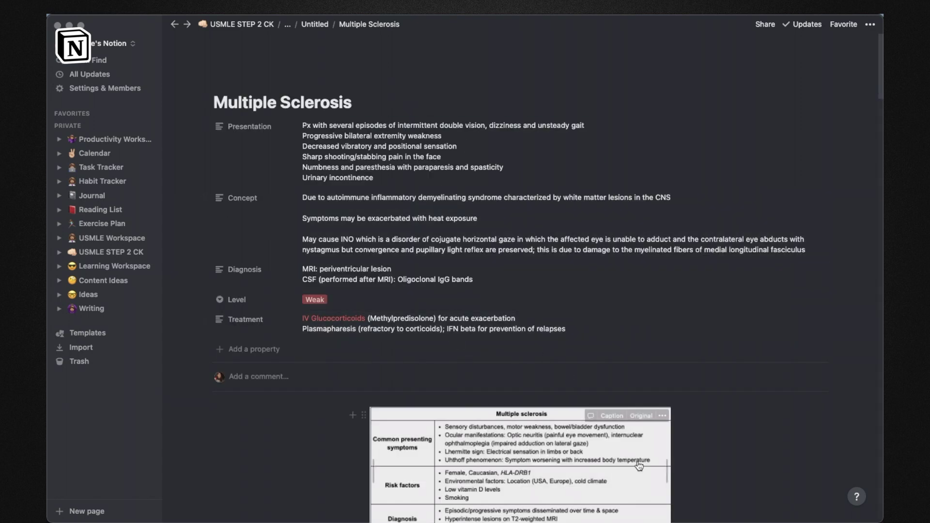
Review the Multiple Sclerosis page from its properties down through the Evaluation section with the MRI image and lumbar puncture notes.
scroll(588, 467, down, 15)
scroll(644, 467, down, 3)
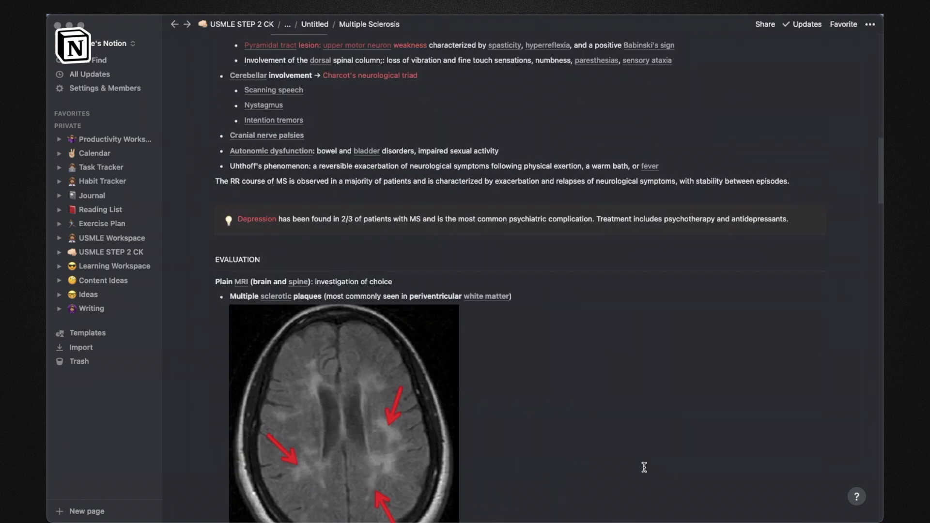
scroll(611, 421, down, 4)
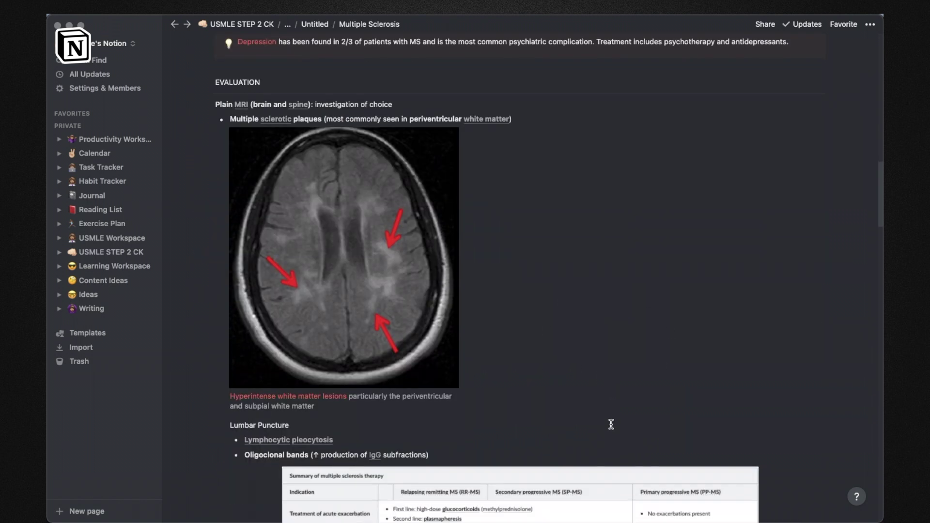
scroll(612, 424, down, 2)
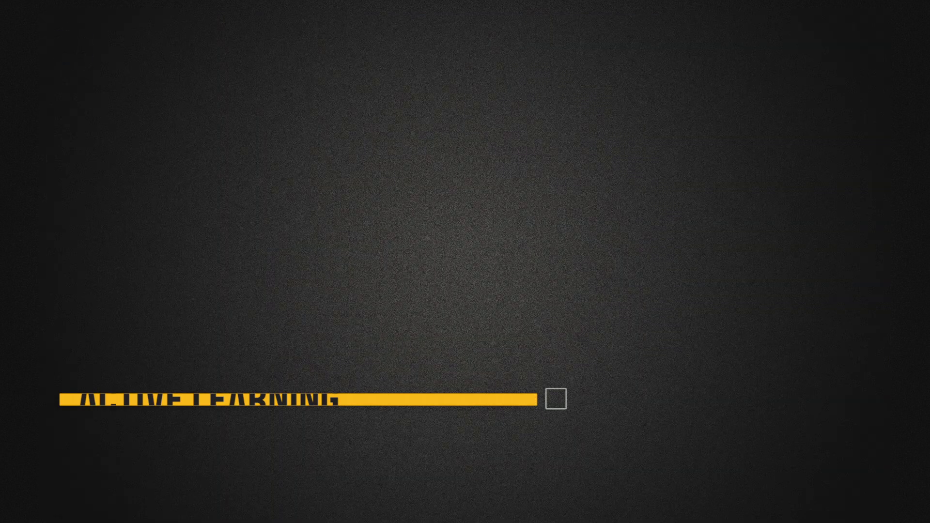